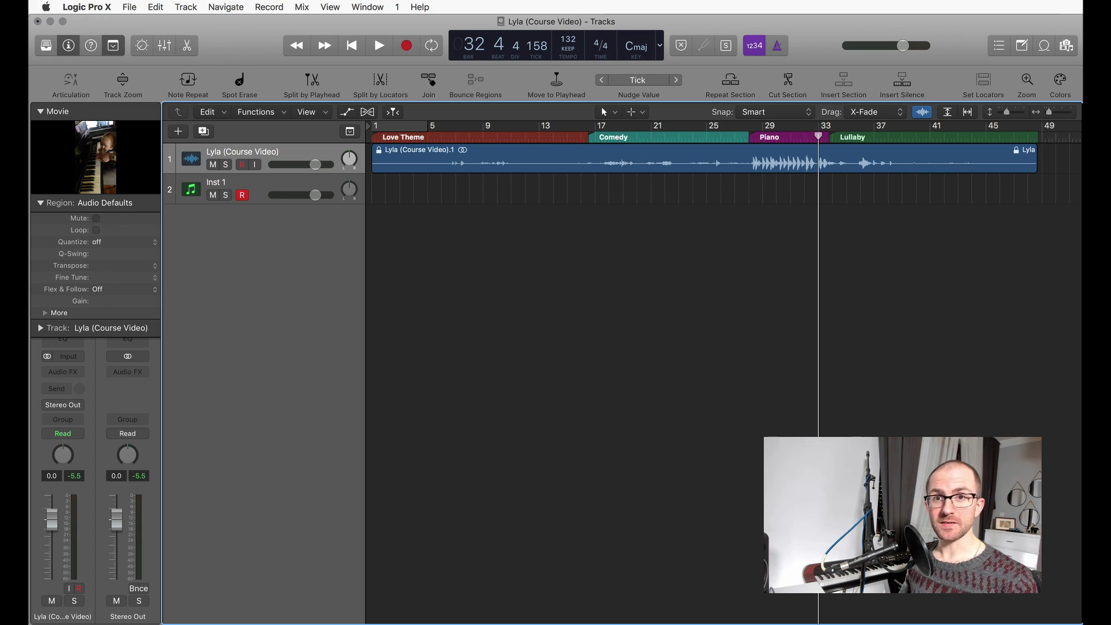
# Step: Show the global tracks and add the Transposition and Beat Mapping lanes
pyautogui.click(350, 133)
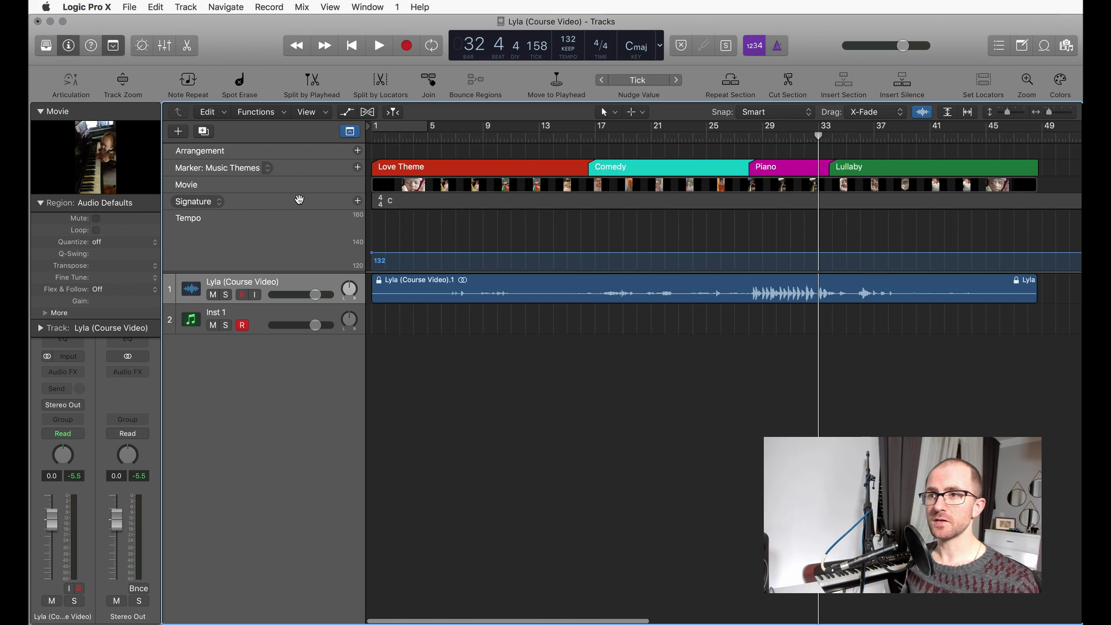
pyautogui.rightClick(299, 199)
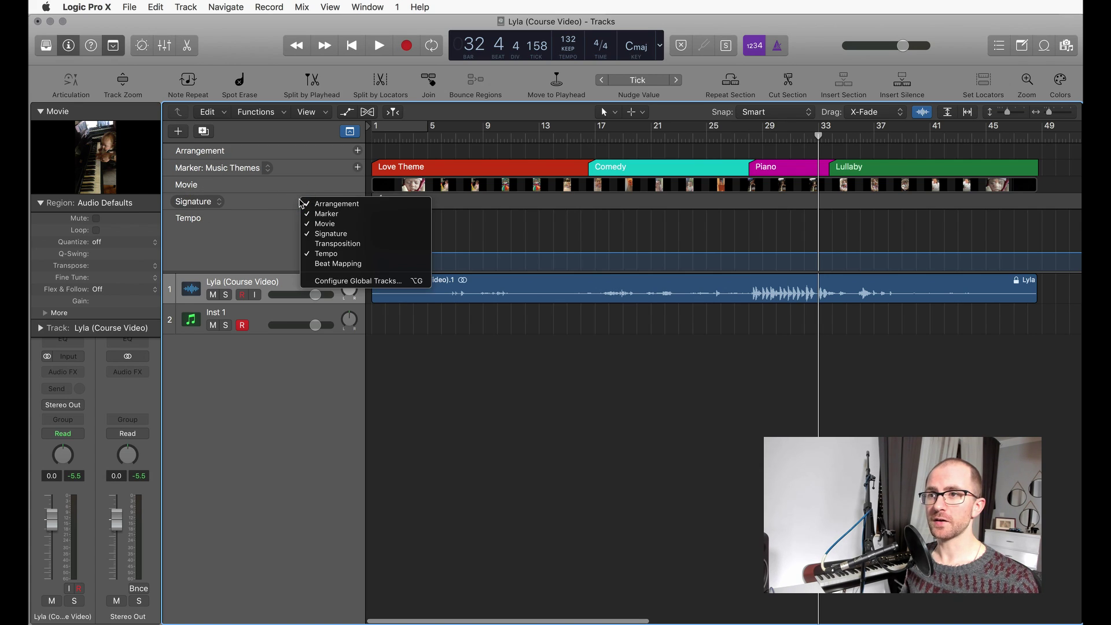
pyautogui.click(350, 245)
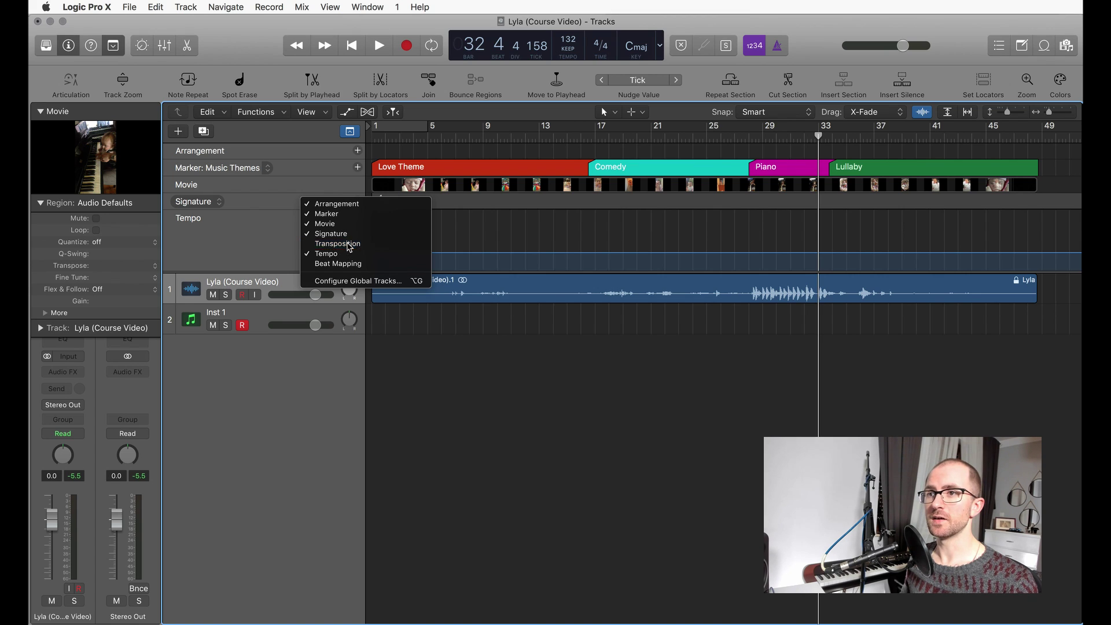
pyautogui.rightClick(287, 225)
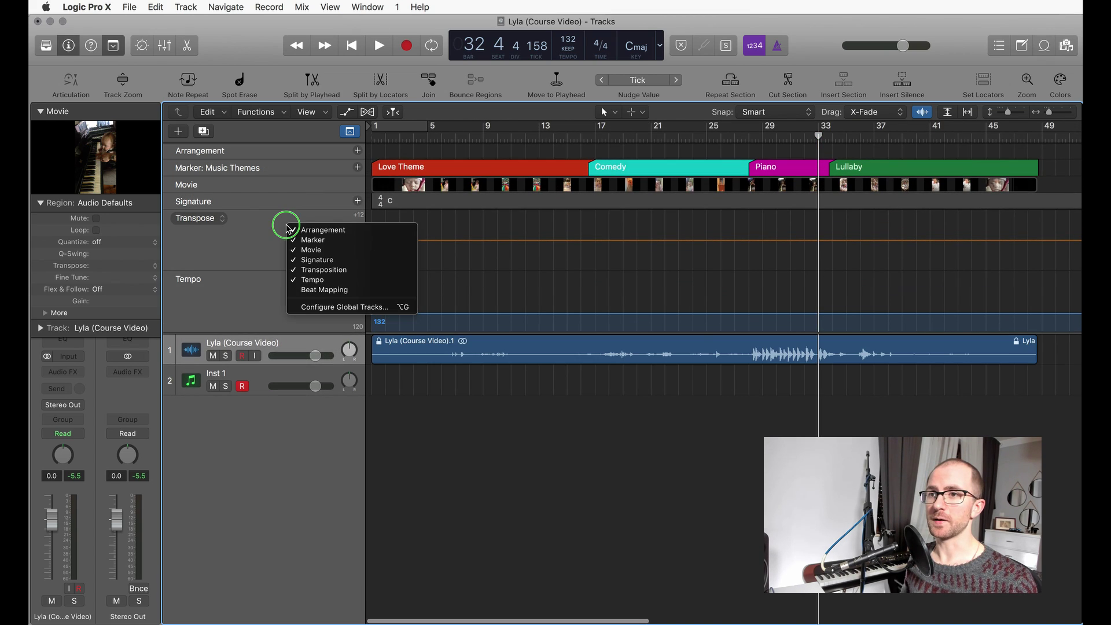
pyautogui.click(338, 289)
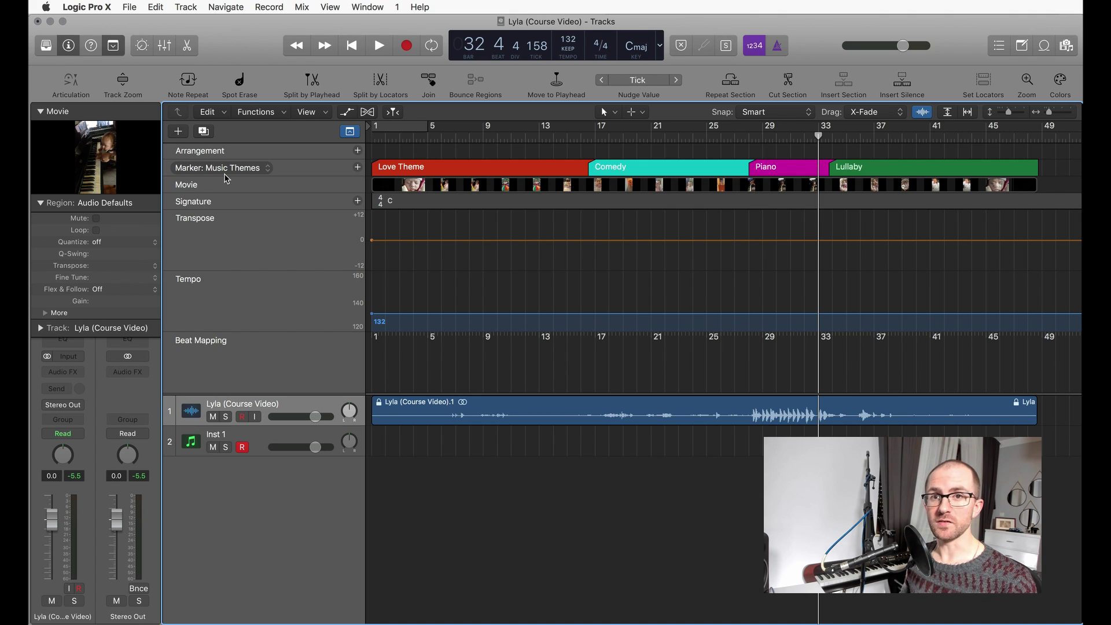
pyautogui.click(999, 45)
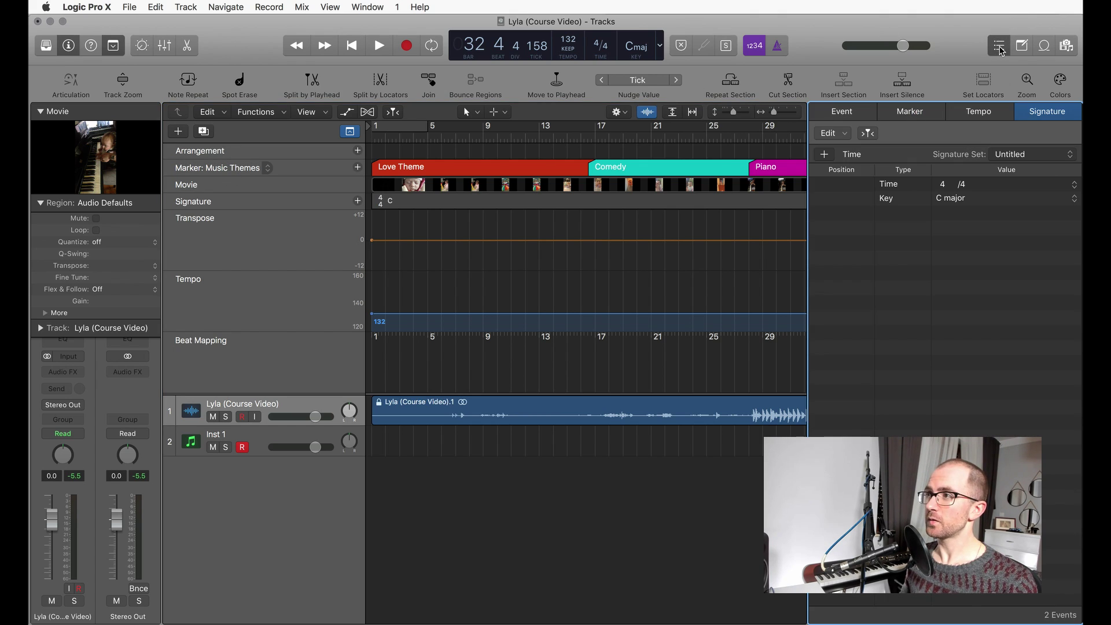
pyautogui.click(978, 114)
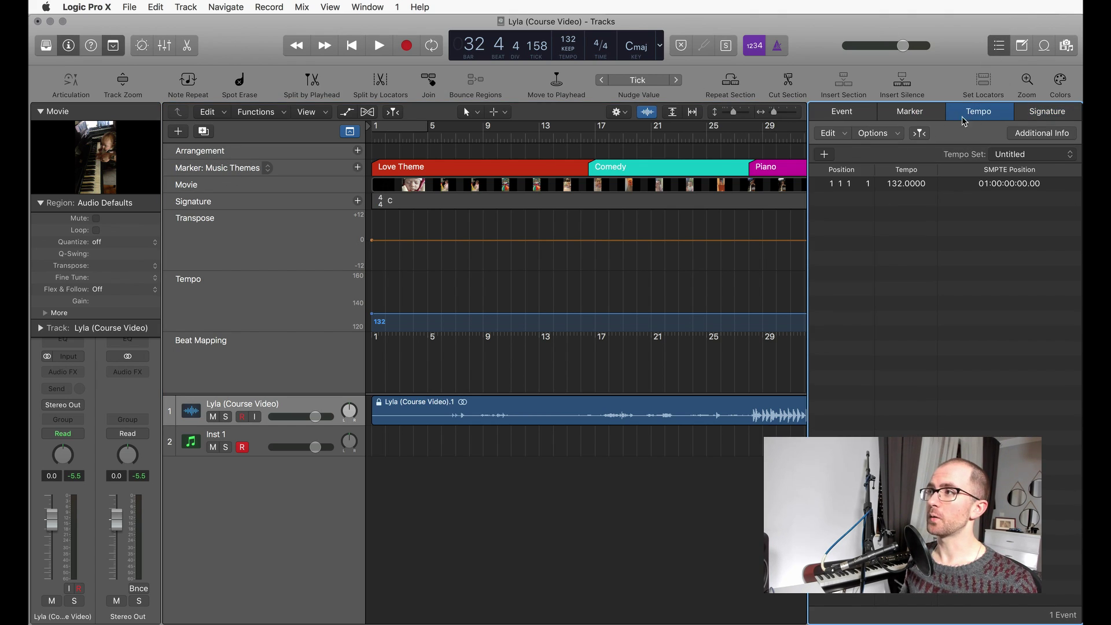
pyautogui.click(919, 115)
pyautogui.click(1056, 116)
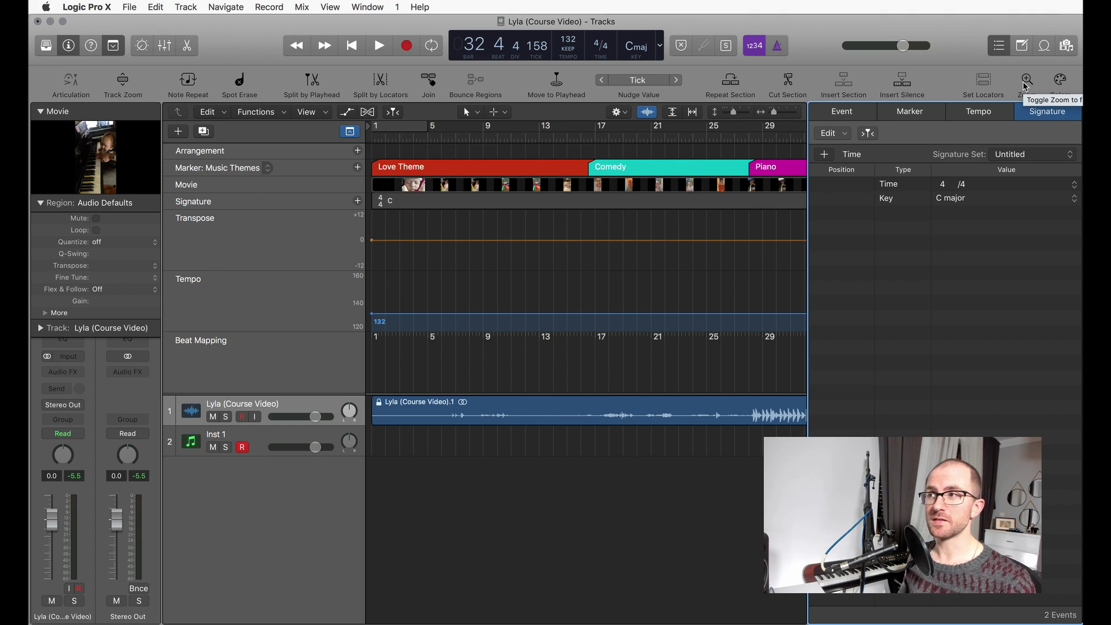
pyautogui.click(1002, 51)
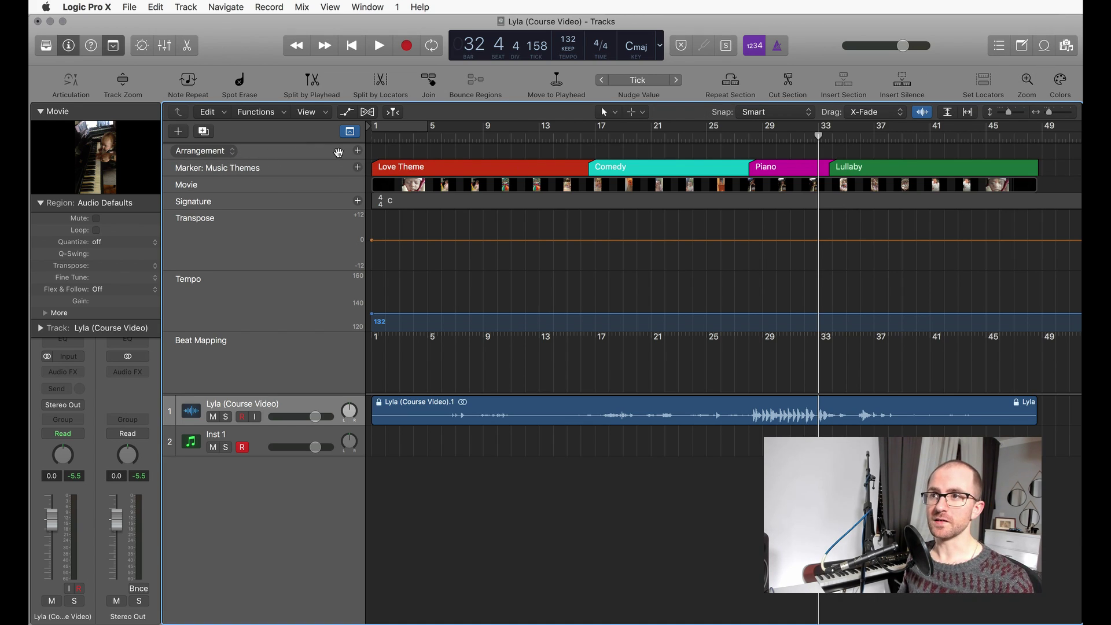
# Step: Add an Intro section stretched to bar 17, followed by Verse and Chorus sections
pyautogui.click(357, 151)
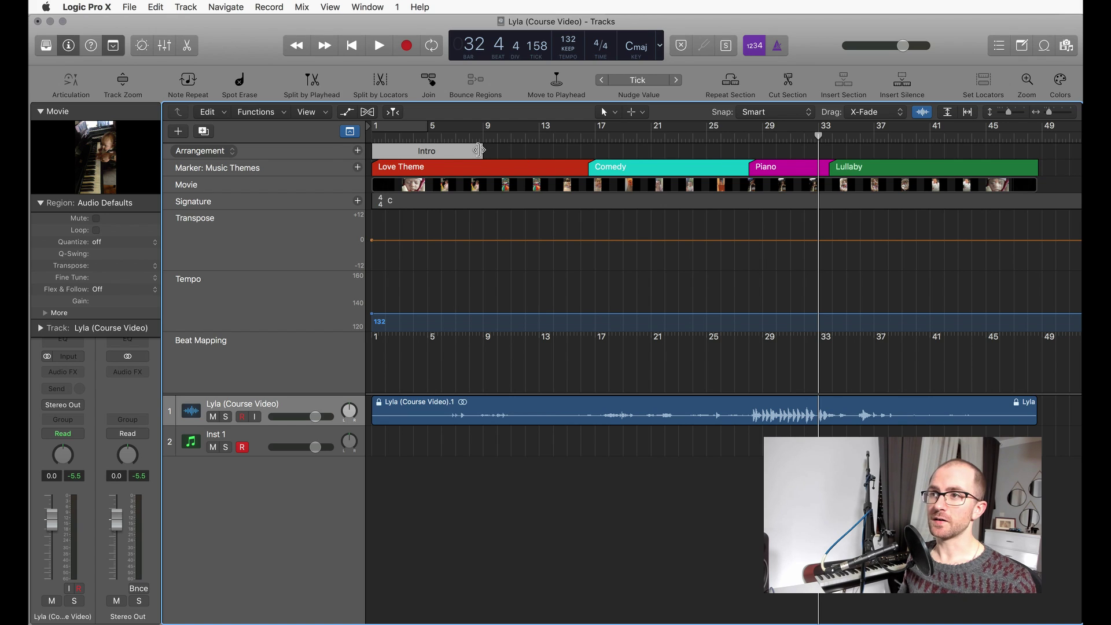
pyautogui.moveTo(482, 150); pyautogui.dragTo(597, 149)
pyautogui.click(357, 150)
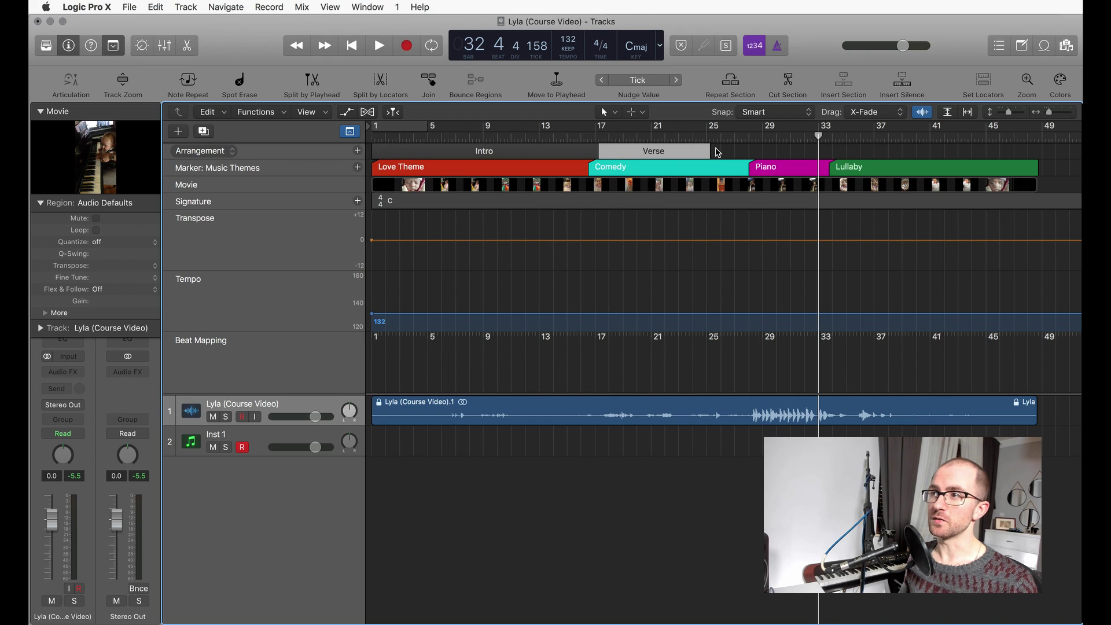
pyautogui.click(358, 152)
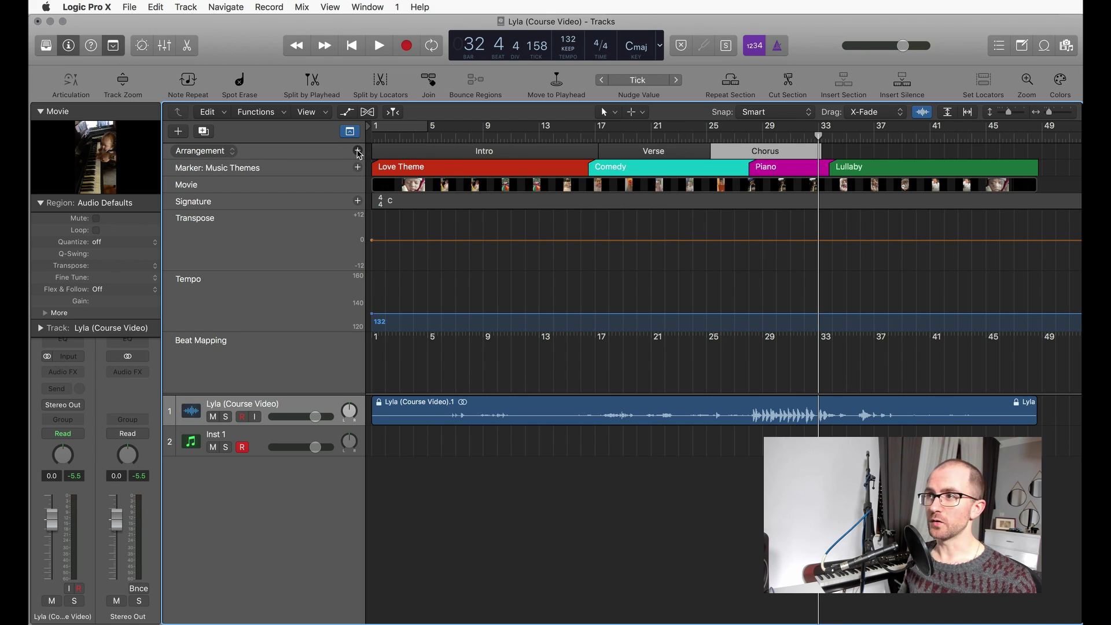
pyautogui.click(653, 154)
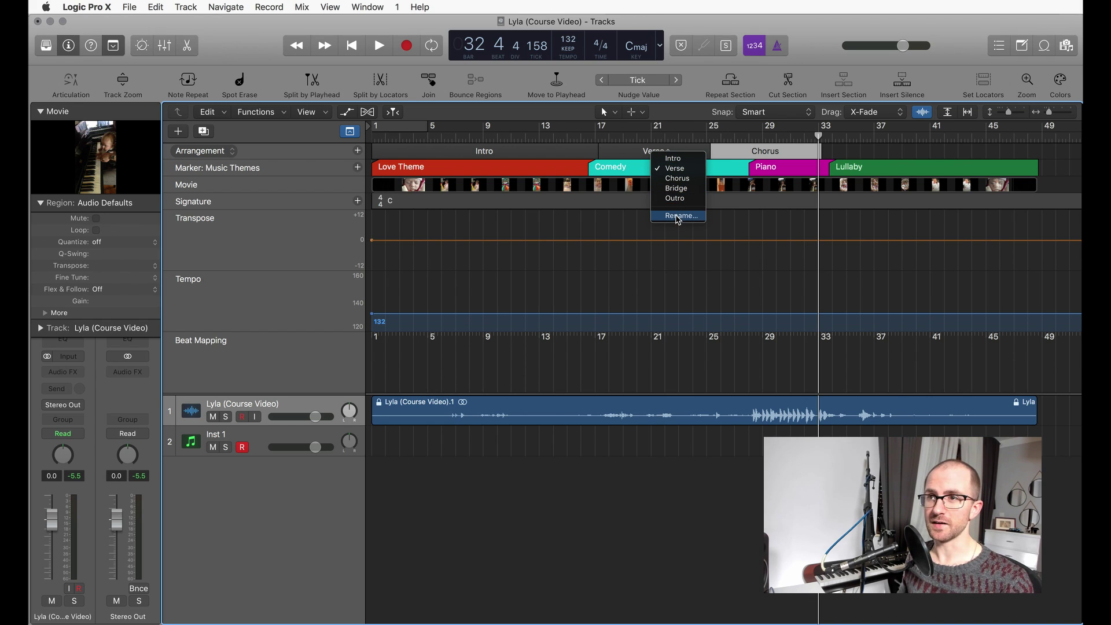
pyautogui.click(549, 157)
pyautogui.click(549, 157)
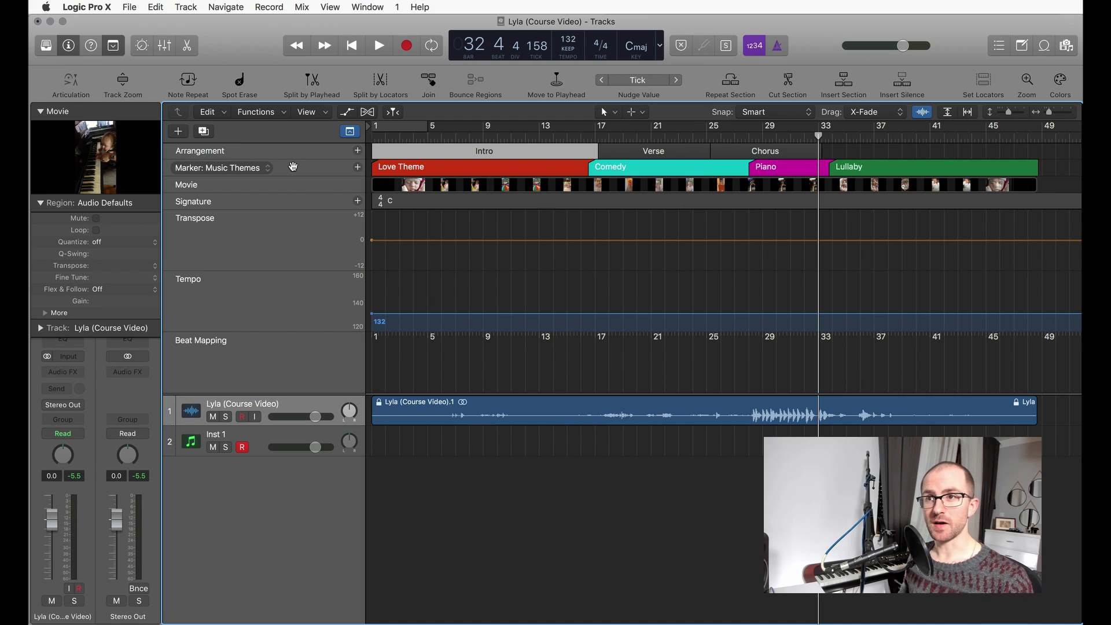
pyautogui.click(264, 169)
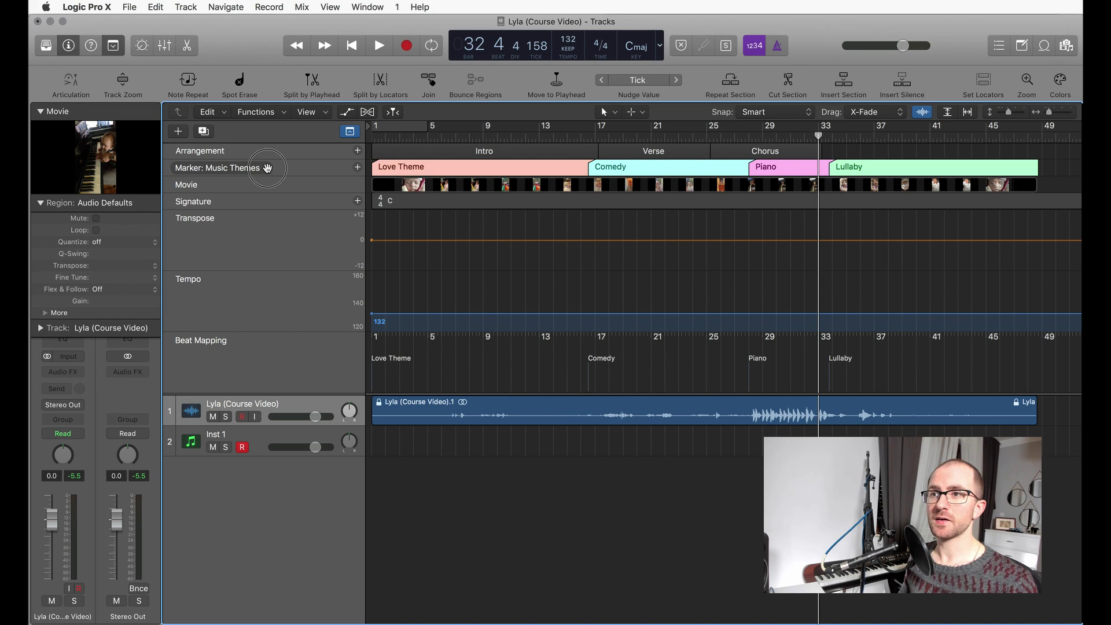
pyautogui.click(243, 171)
pyautogui.moveTo(240, 181)
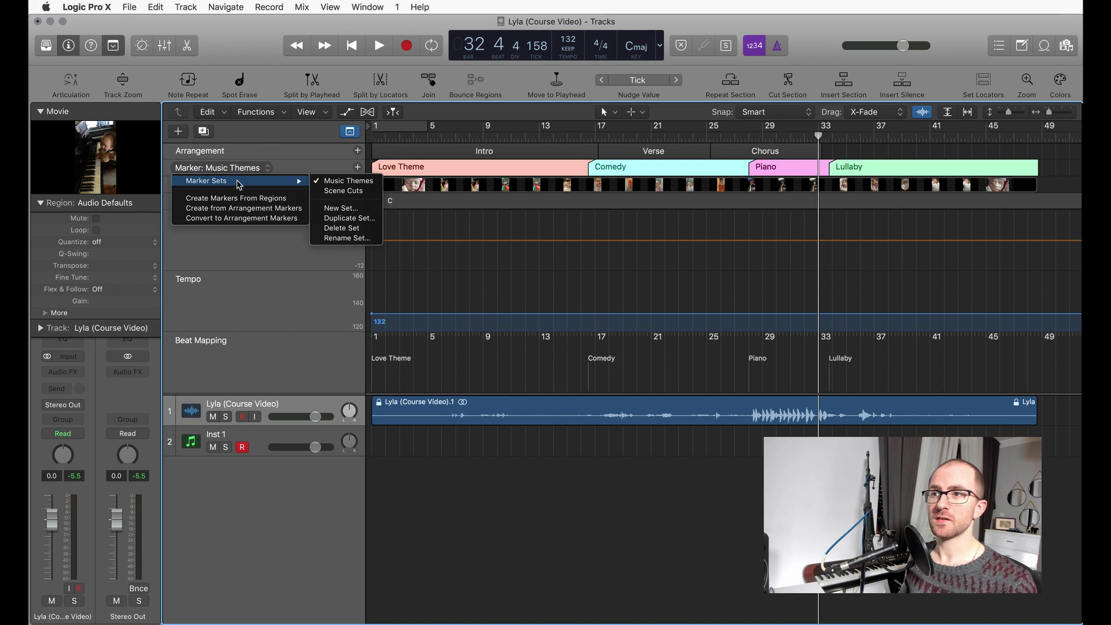
pyautogui.click(355, 191)
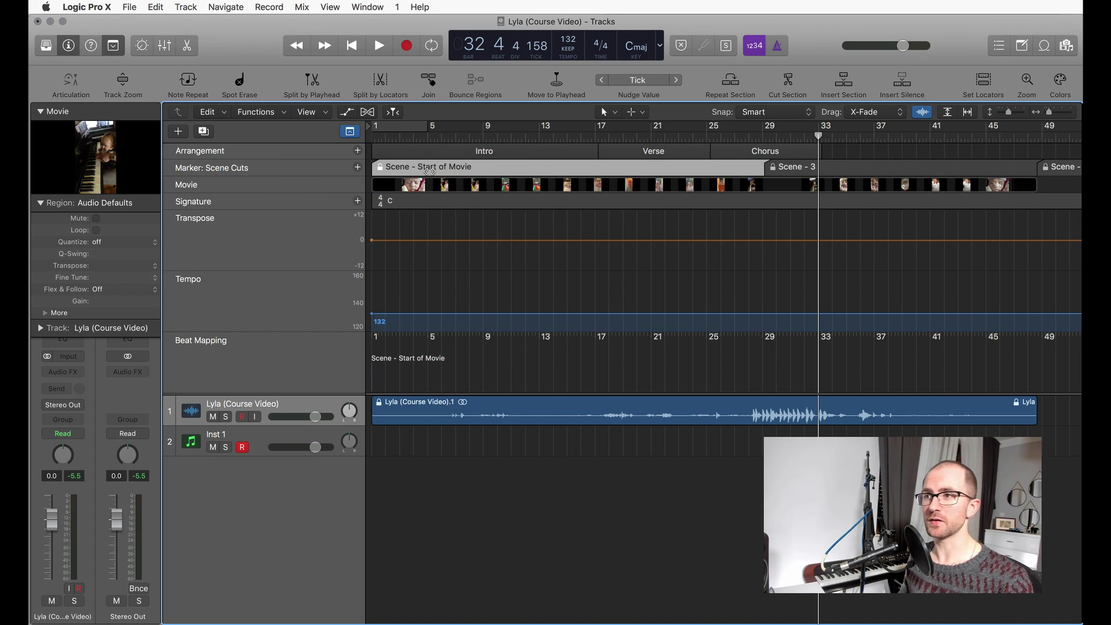
pyautogui.click(239, 175)
pyautogui.moveTo(240, 181)
pyautogui.click(347, 179)
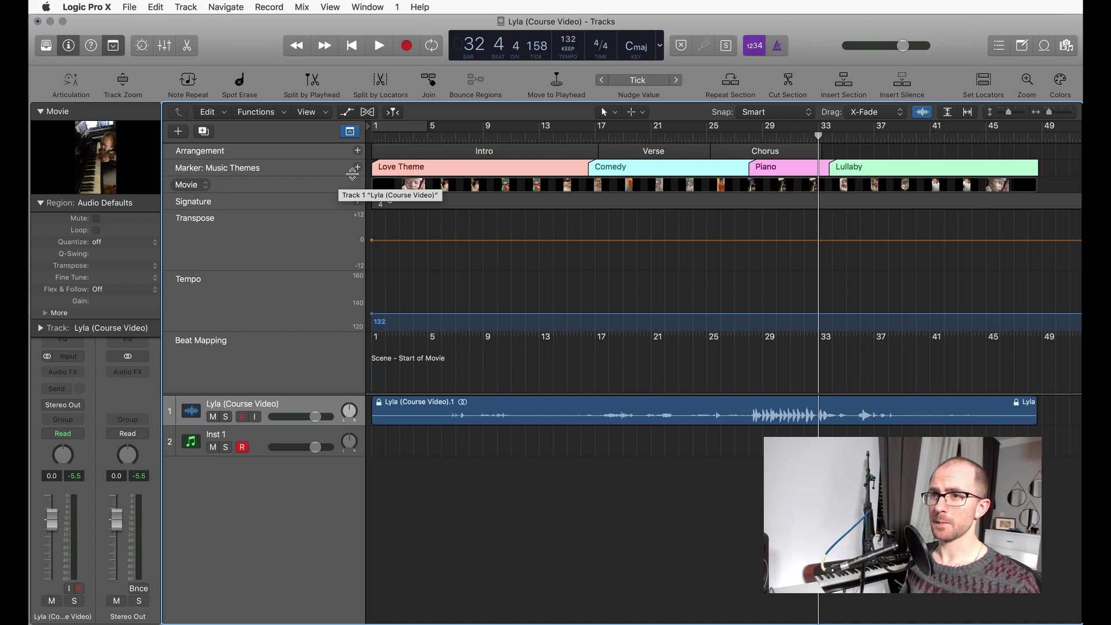
pyautogui.click(208, 186)
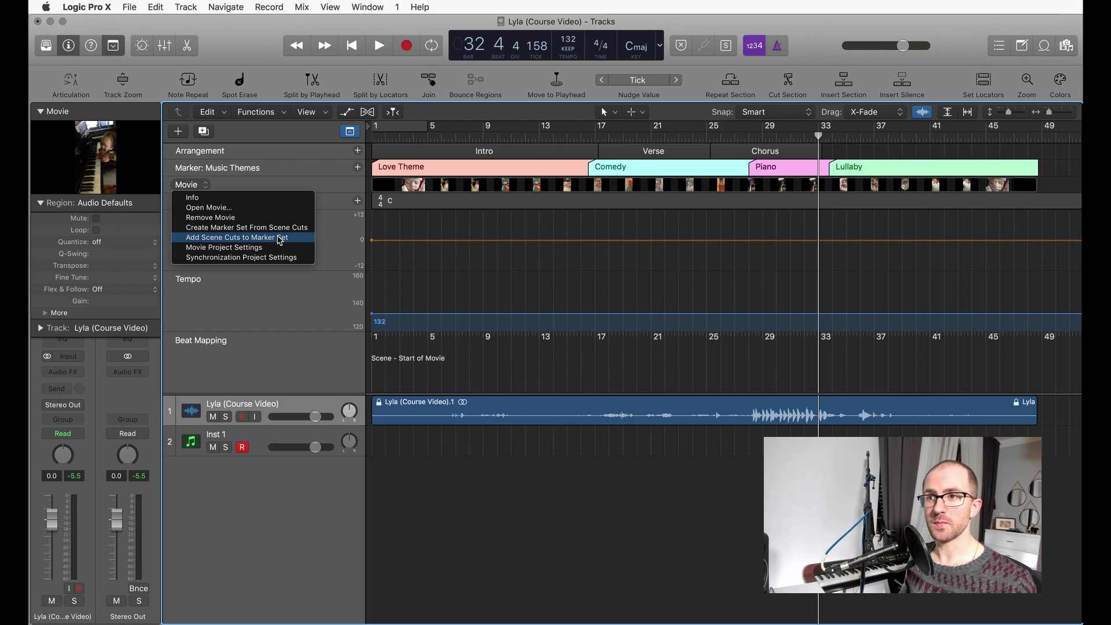
pyautogui.click(261, 257)
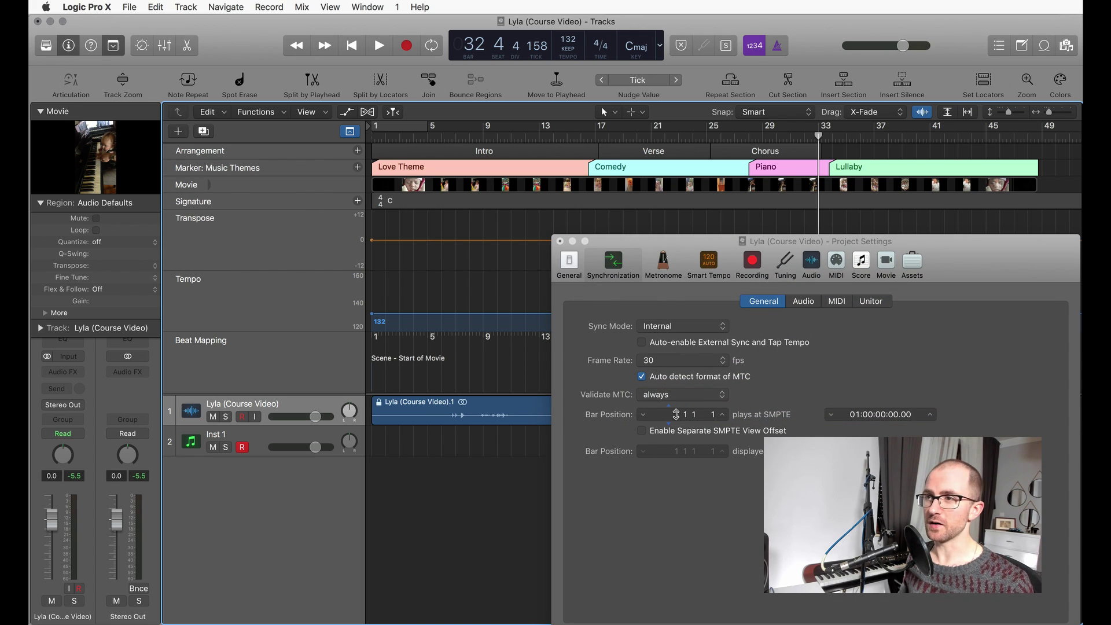
pyautogui.click(559, 242)
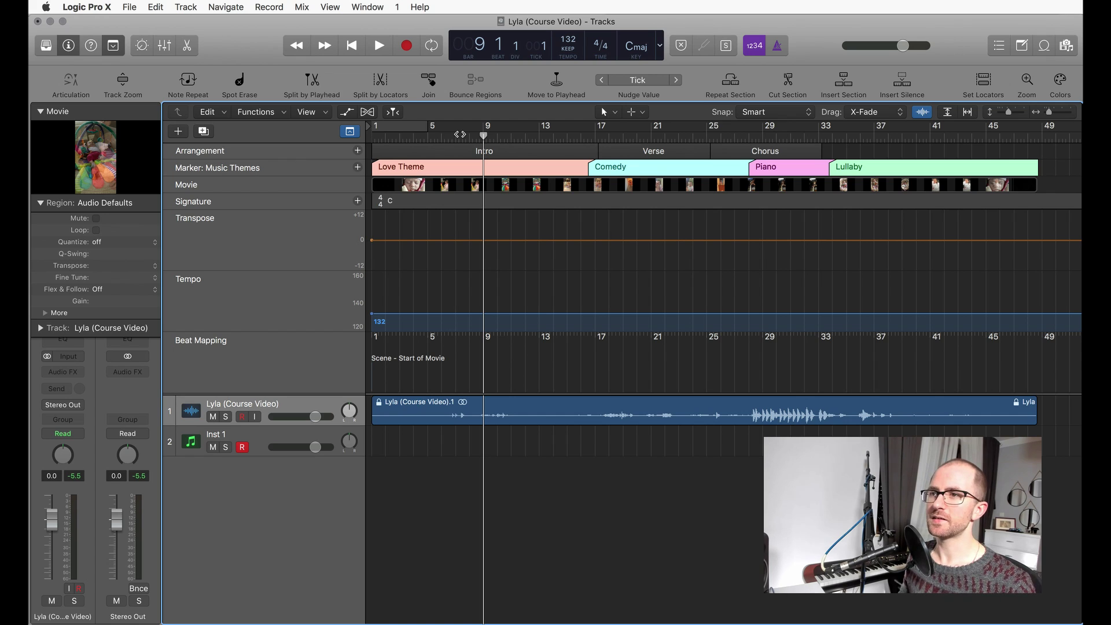
# Step: Insert a 6/8 time signature at bar 9 and check it in the signature event list
pyautogui.moveTo(441, 136); pyautogui.dragTo(483, 136)
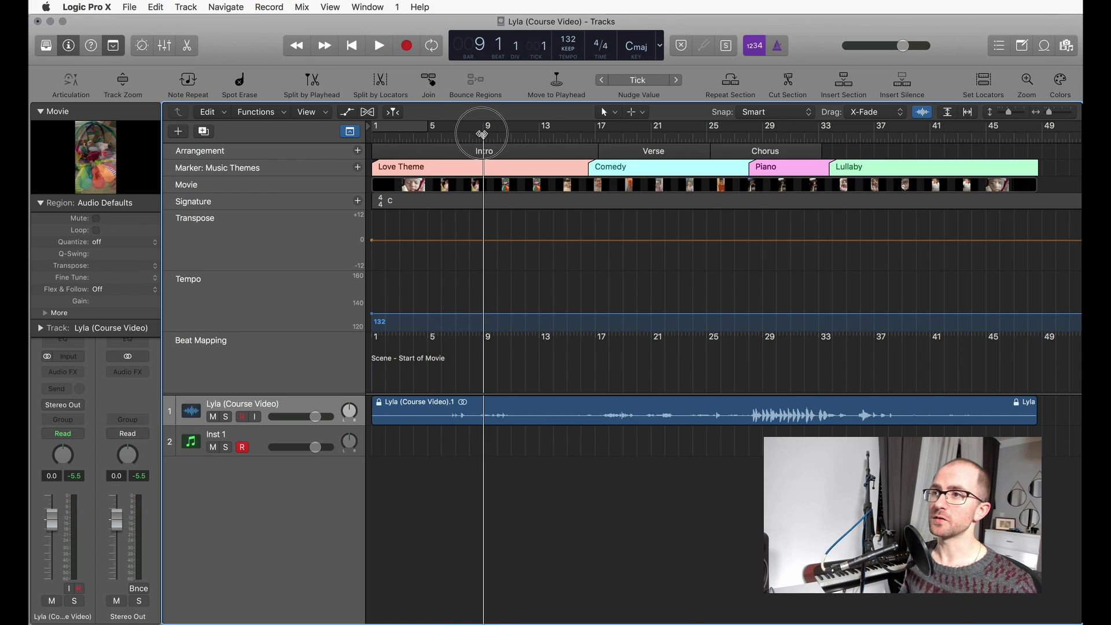
pyautogui.click(357, 201)
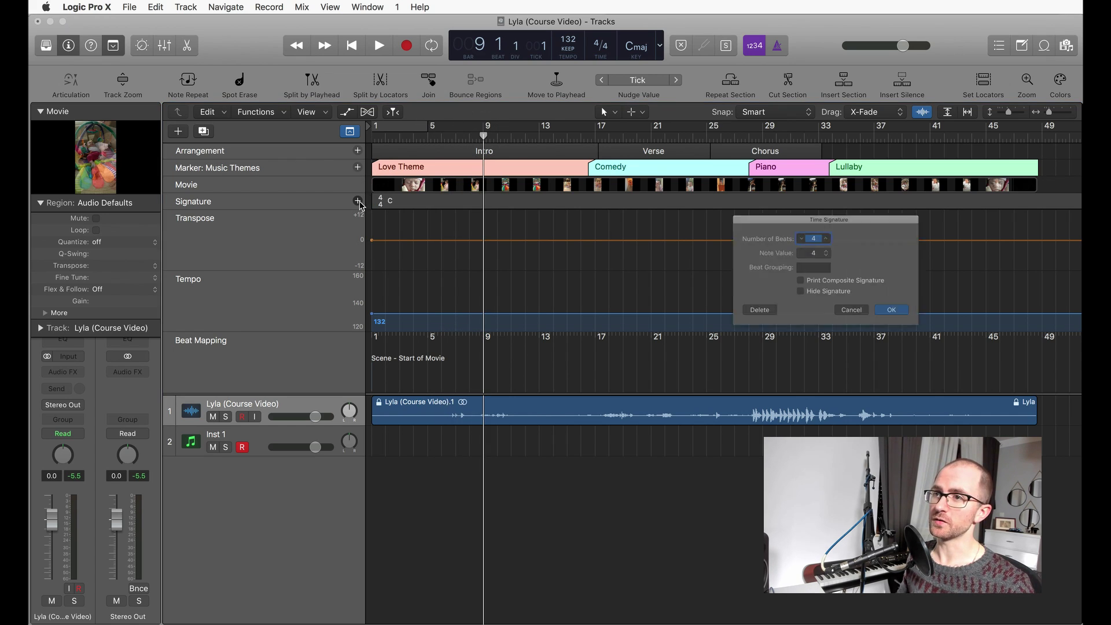
pyautogui.click(826, 249)
pyautogui.click(811, 266)
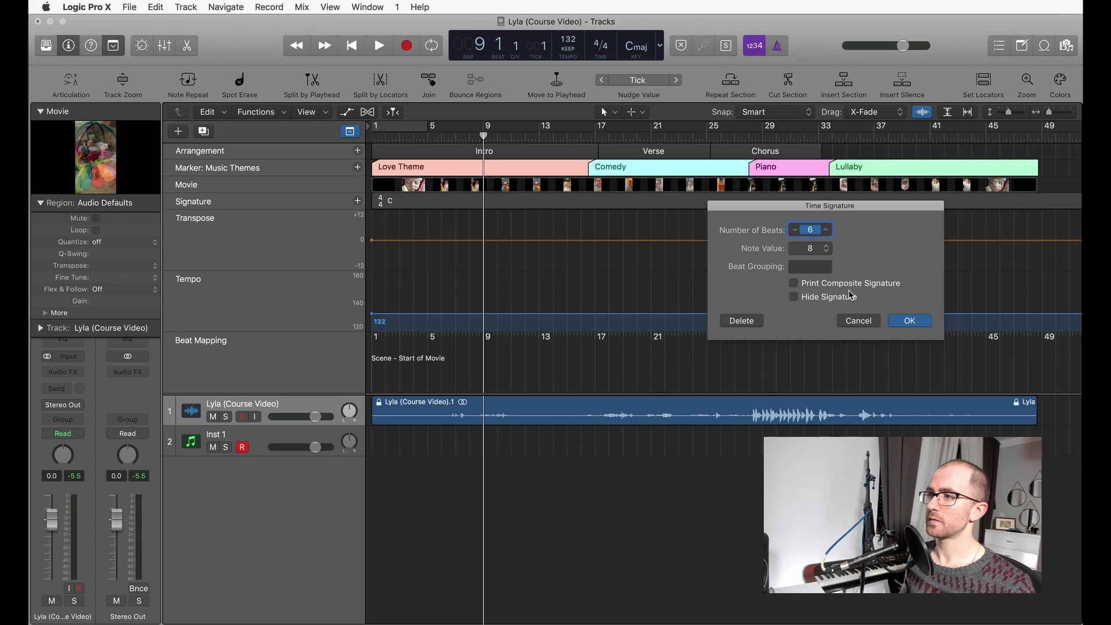
pyautogui.click(906, 319)
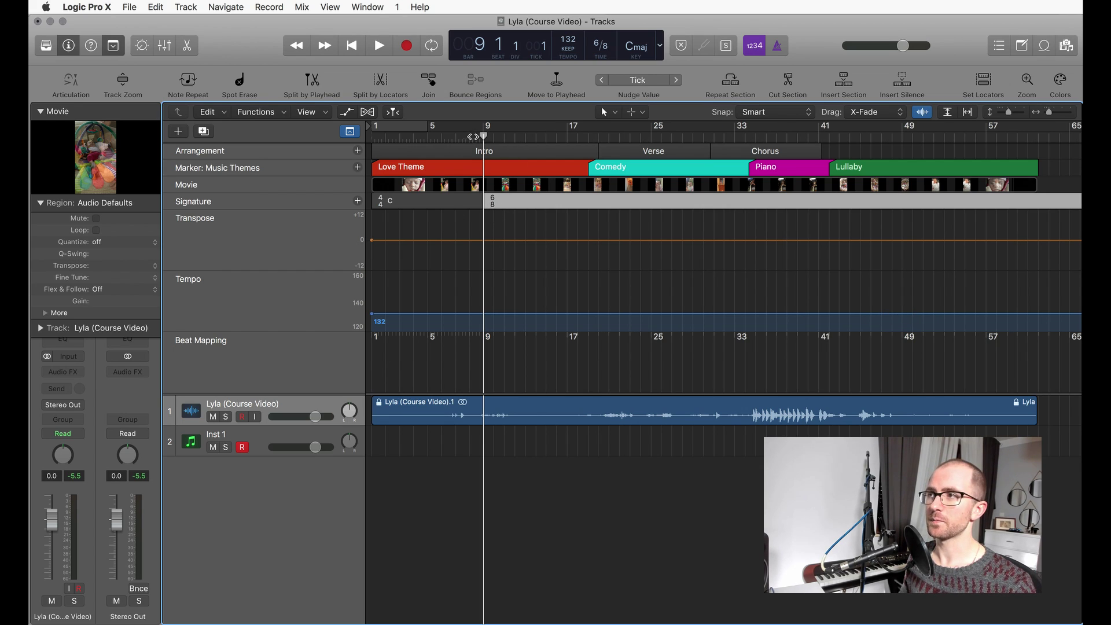
pyautogui.click(999, 47)
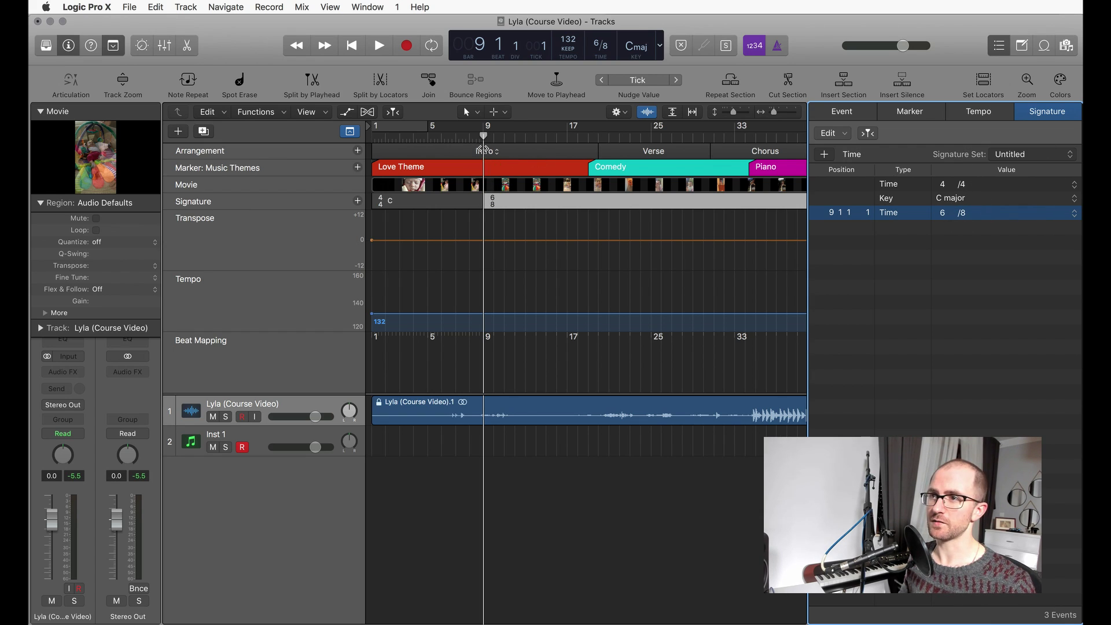
pyautogui.click(997, 45)
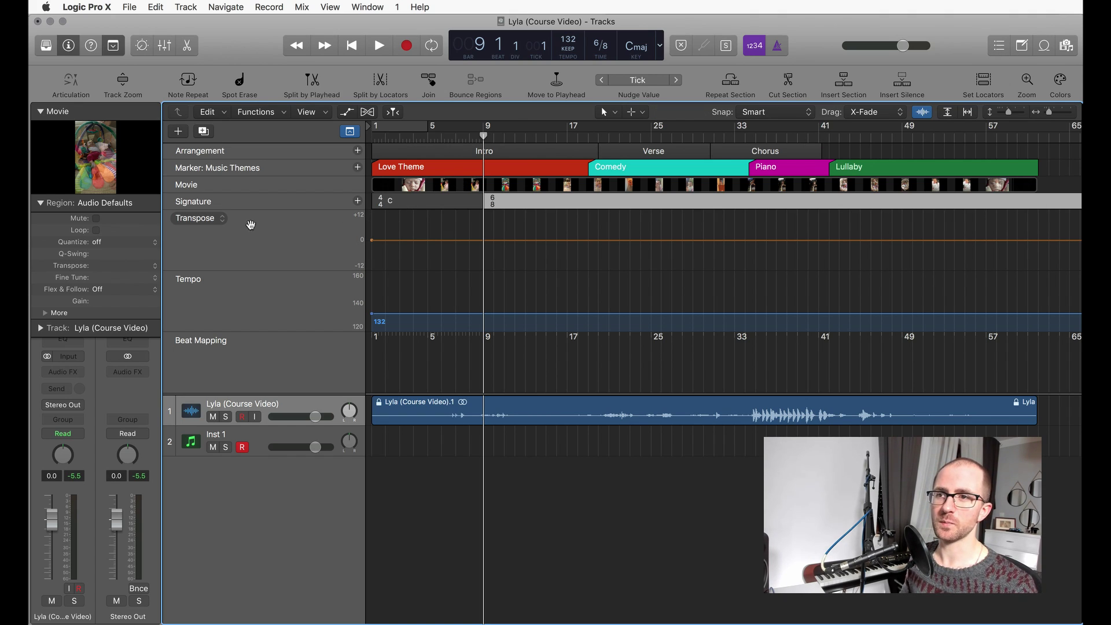
pyautogui.click(210, 225)
pyautogui.moveTo(237, 239)
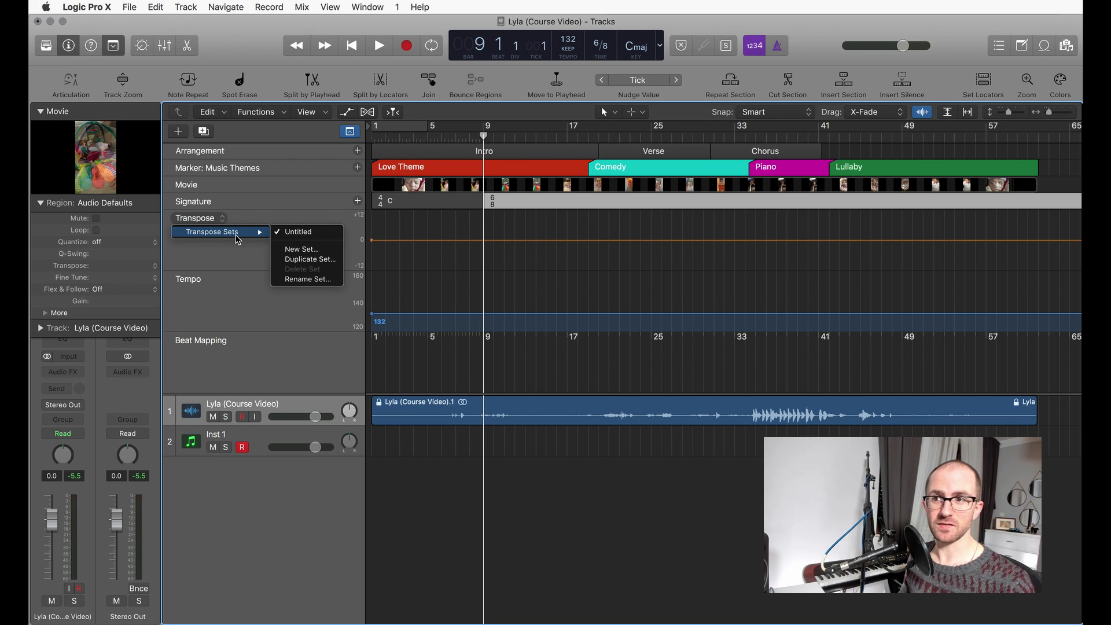
pyautogui.click(260, 219)
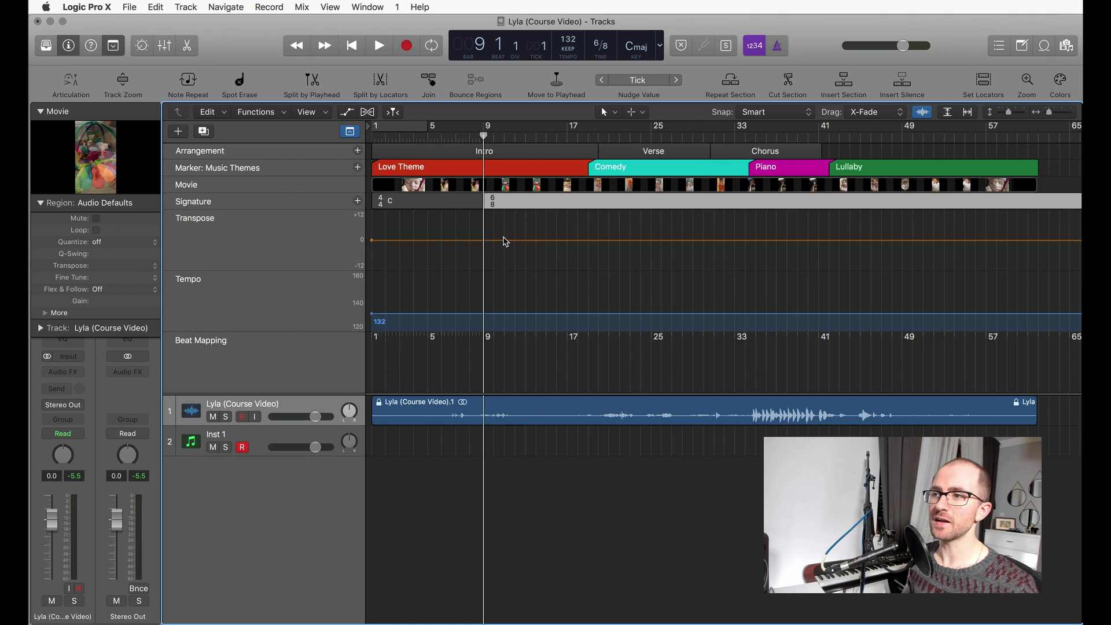
pyautogui.moveTo(496, 242)
pyautogui.mouseDown()
pyautogui.moveTo(508, 238)
pyautogui.moveTo(507, 209)
pyautogui.moveTo(511, 267)
pyautogui.moveTo(505, 239)
pyautogui.mouseUp()
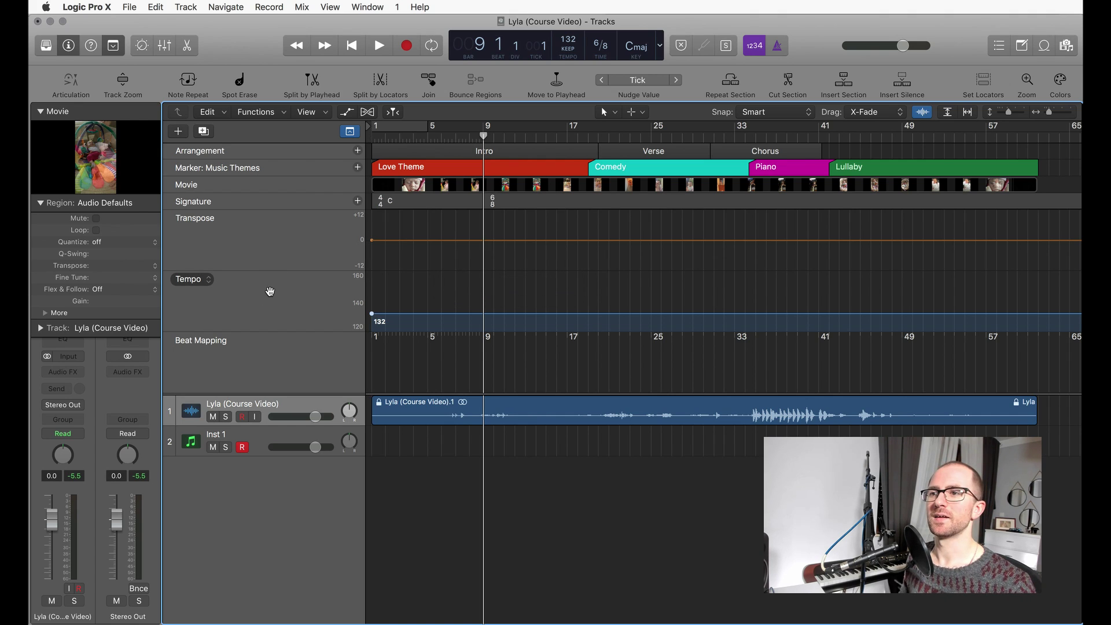
# Step: With tempo snapping at 1/4, place a new 132 BPM tempo point at bar 7
pyautogui.click(194, 279)
pyautogui.moveTo(219, 297)
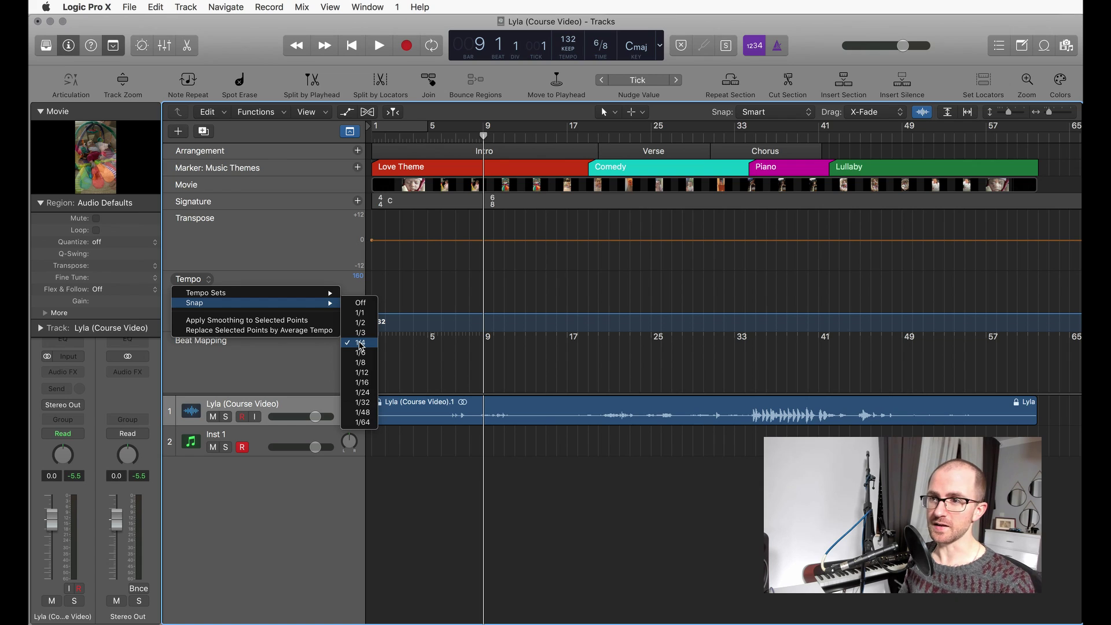
pyautogui.click(360, 345)
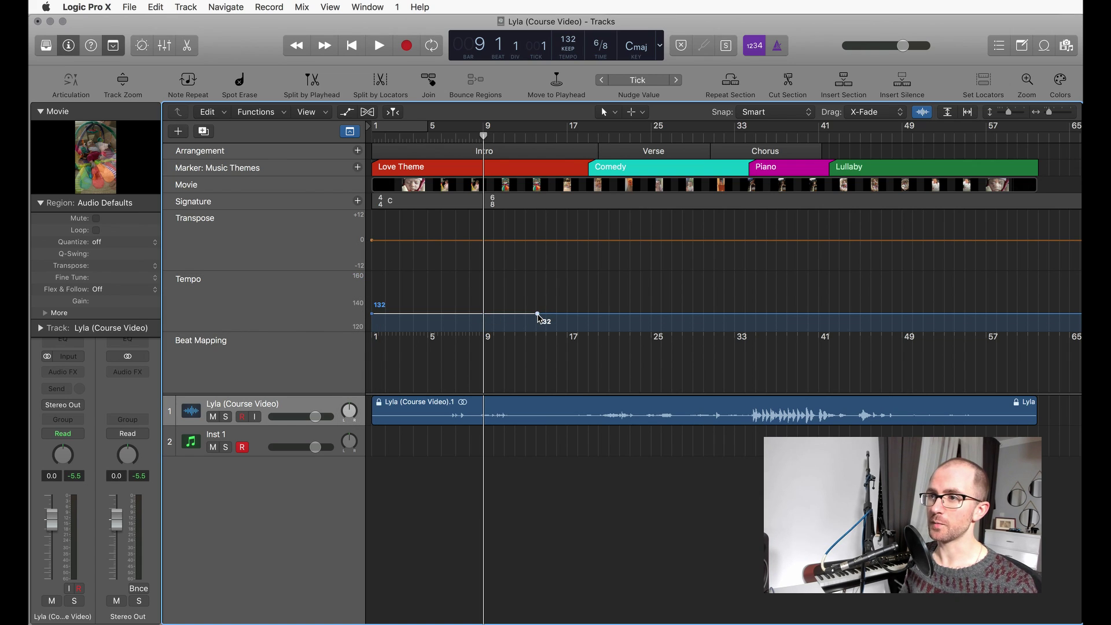
pyautogui.moveTo(540, 317); pyautogui.dragTo(459, 318)
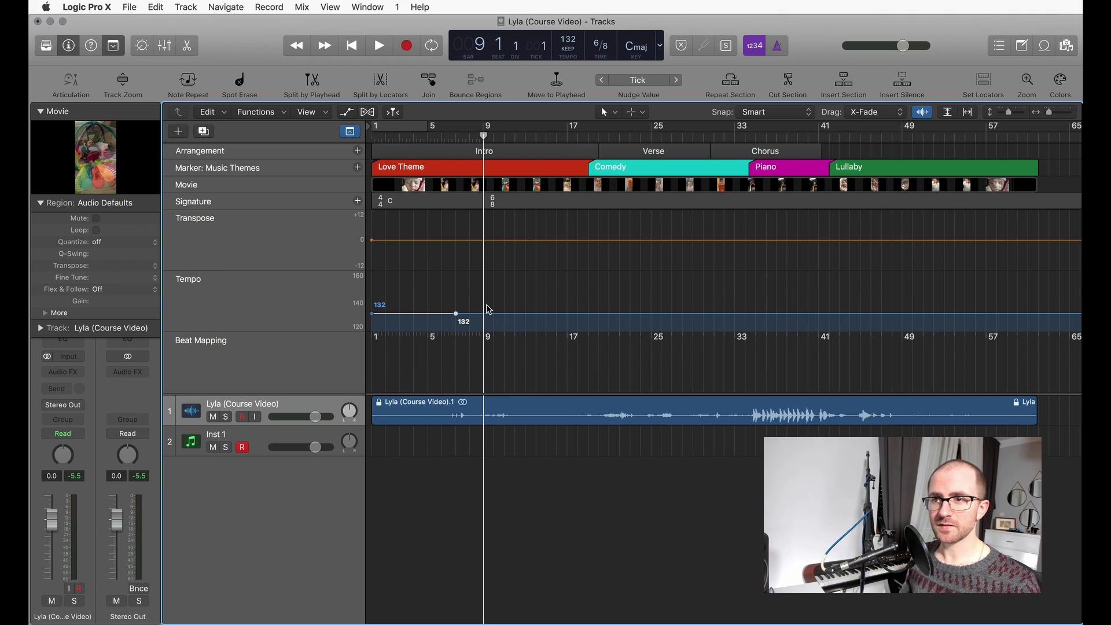
# Step: Add a tempo point at bar 5, raise bar 7 to 150 BPM and bend the rise
pyautogui.click(437, 313)
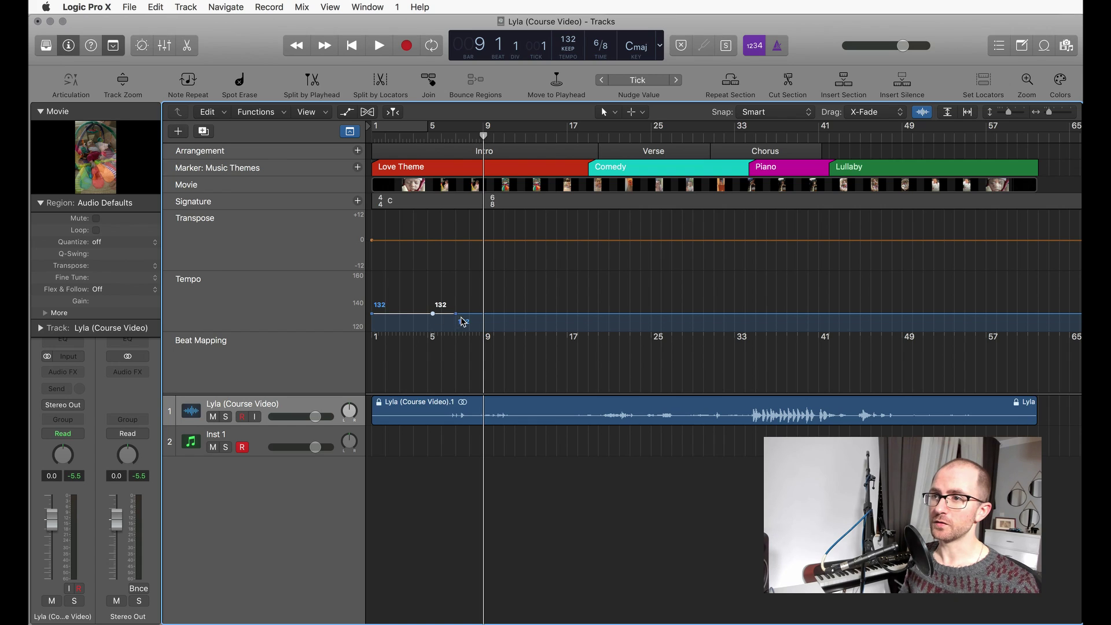
pyautogui.moveTo(461, 315); pyautogui.dragTo(457, 292)
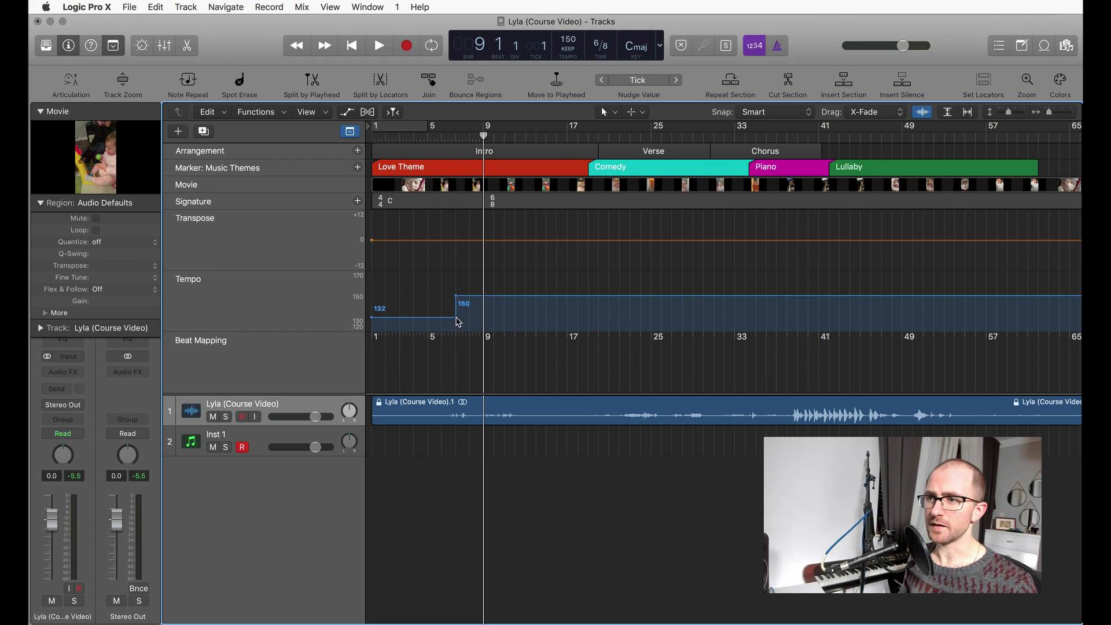
pyautogui.moveTo(458, 322); pyautogui.dragTo(424, 317)
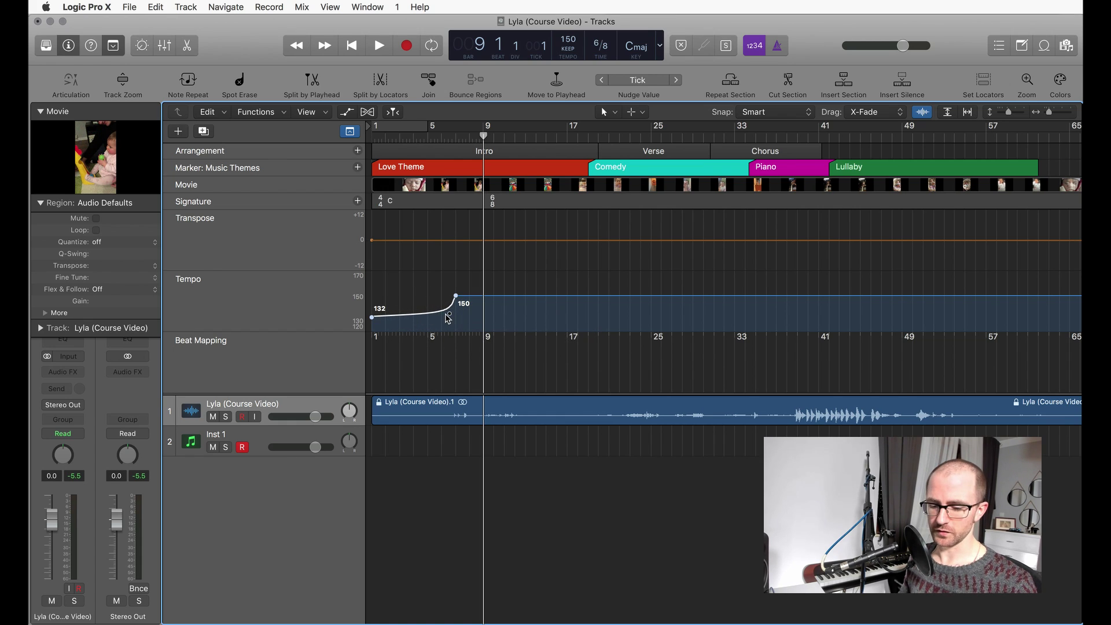
# Step: Rework the ramp with a 132 BPM point before the jump and a steeper curve to 150
pyautogui.click(448, 318)
pyautogui.click(427, 318)
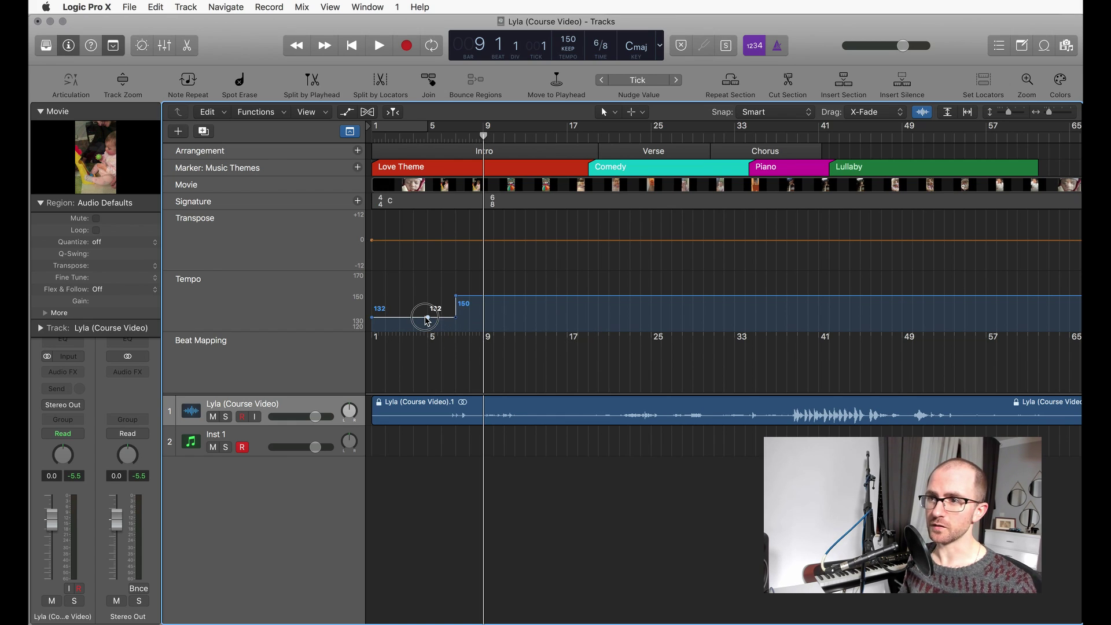
pyautogui.moveTo(427, 318); pyautogui.dragTo(428, 317)
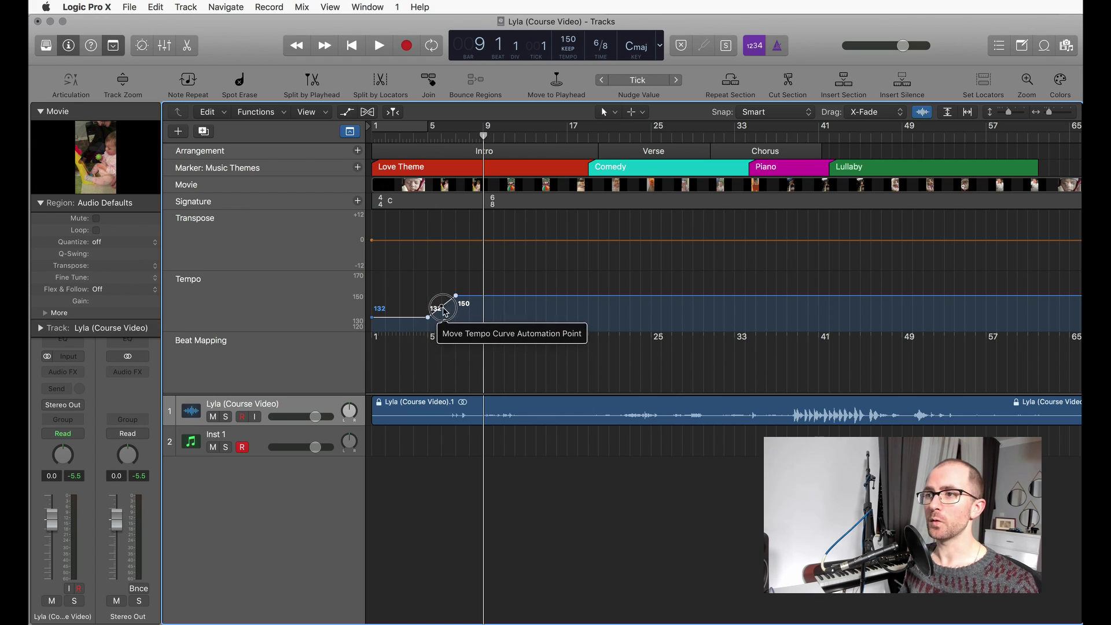
pyautogui.moveTo(444, 311)
pyautogui.mouseDown()
pyautogui.moveTo(434, 296)
pyautogui.moveTo(452, 316)
pyautogui.mouseUp()
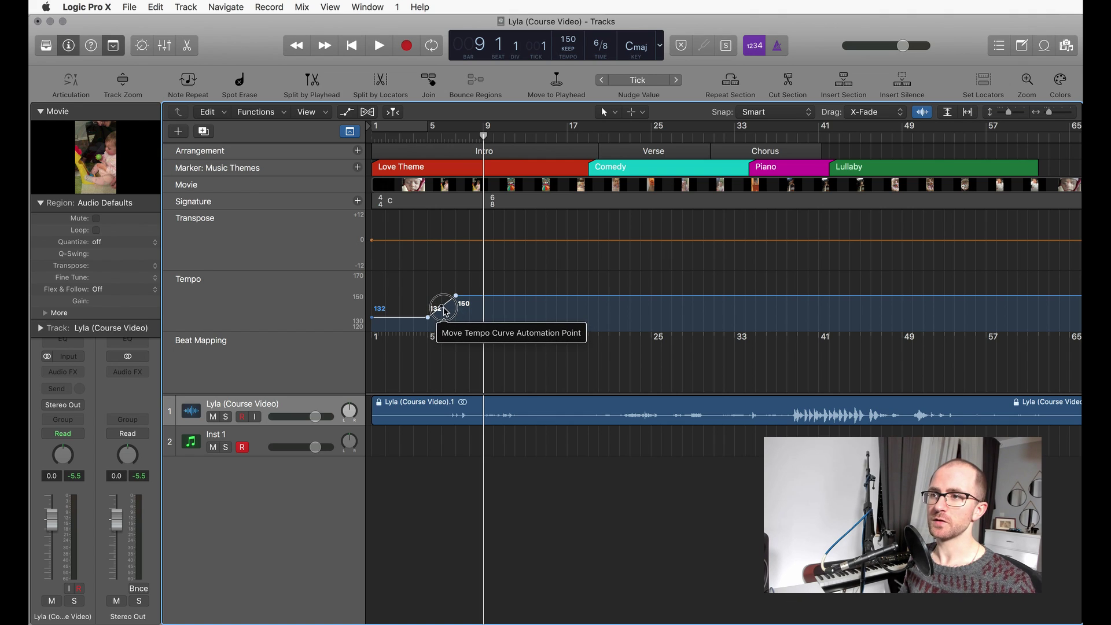
pyautogui.moveTo(449, 315); pyautogui.dragTo(441, 310)
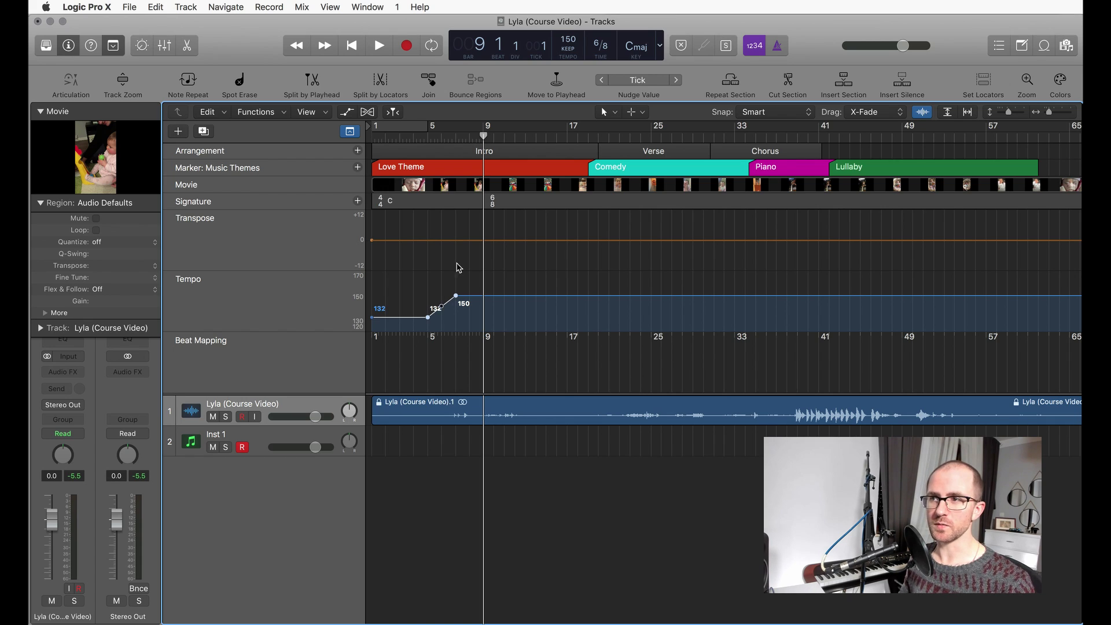
pyautogui.moveTo(468, 141); pyautogui.dragTo(461, 141)
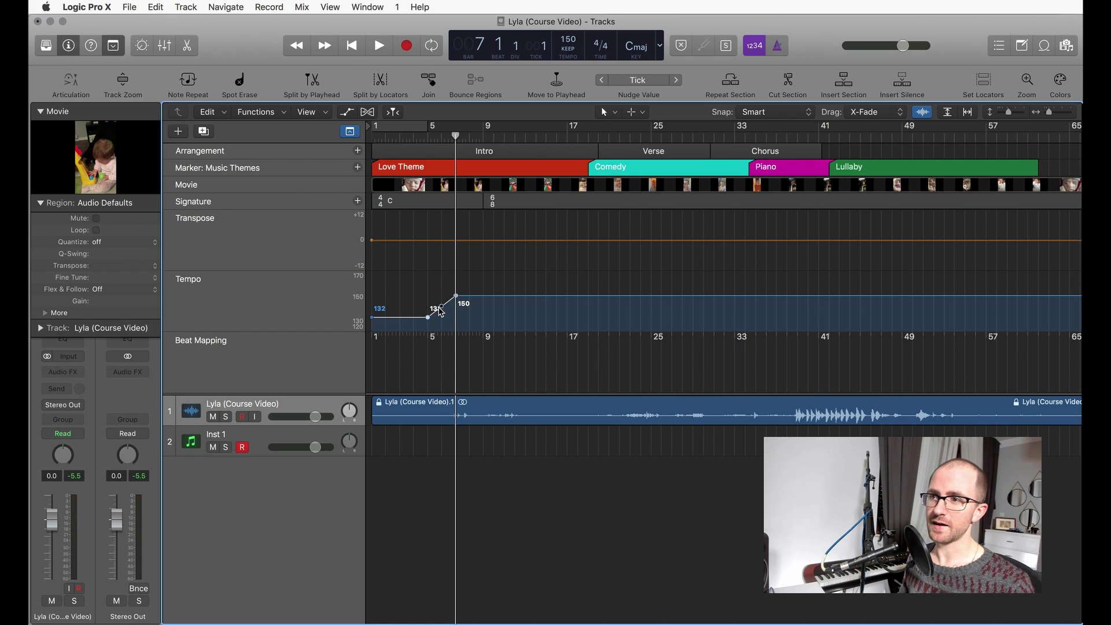
pyautogui.moveTo(441, 312)
pyautogui.mouseDown()
pyautogui.moveTo(408, 287)
pyautogui.moveTo(452, 313)
pyautogui.mouseUp()
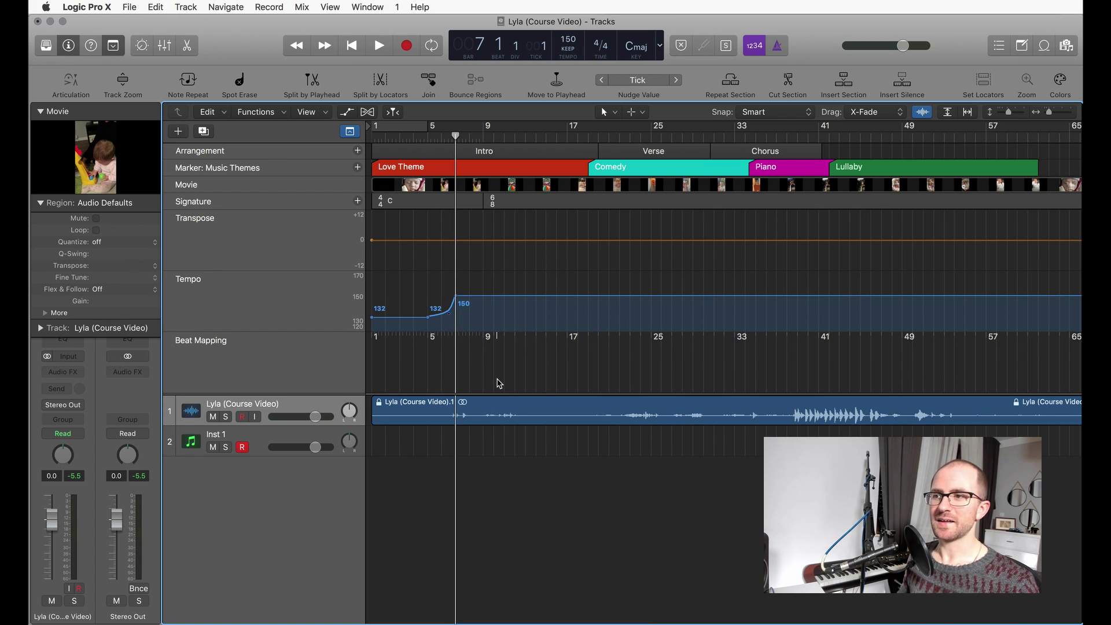
# Step: From the tempo list, open Tempo Operations with Create Tempo Curve selected
pyautogui.click(999, 49)
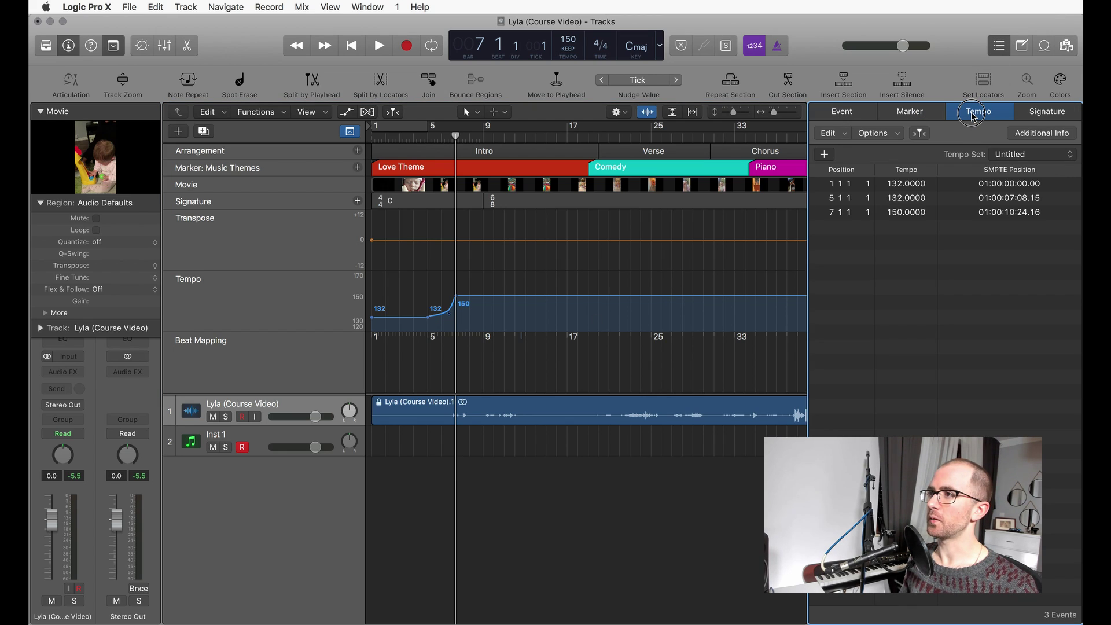
pyautogui.click(888, 133)
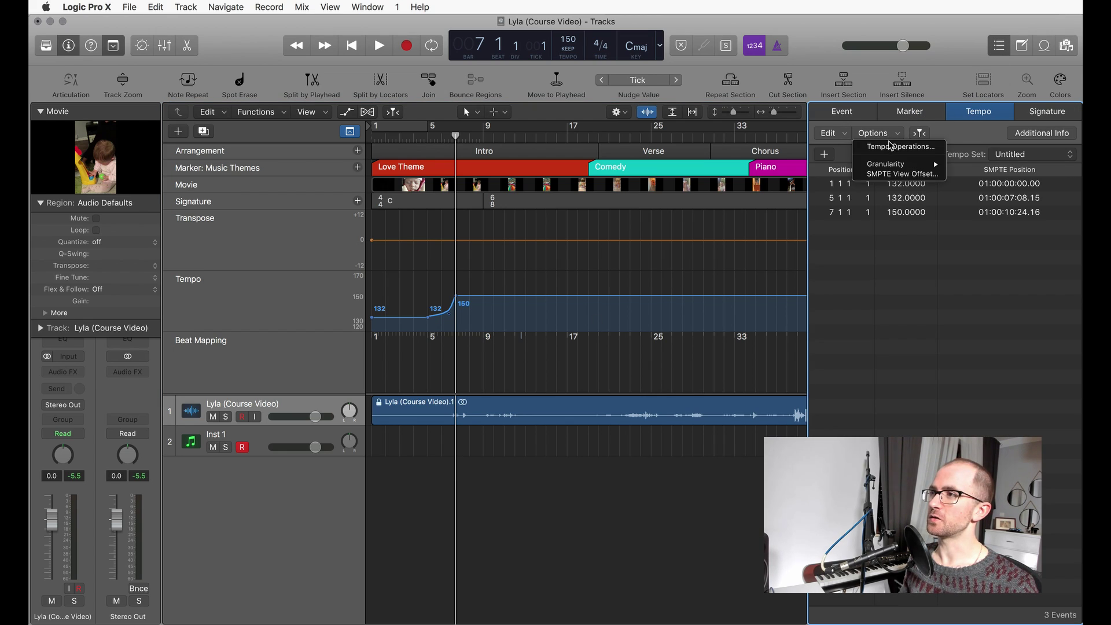
pyautogui.click(889, 147)
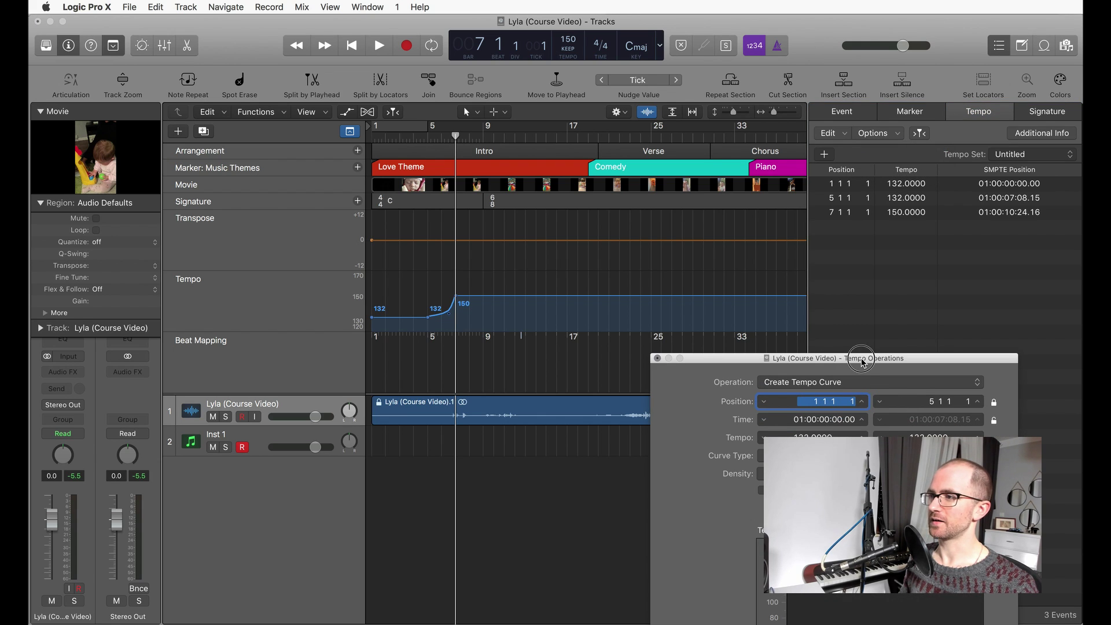
pyautogui.moveTo(862, 362); pyautogui.dragTo(760, 230)
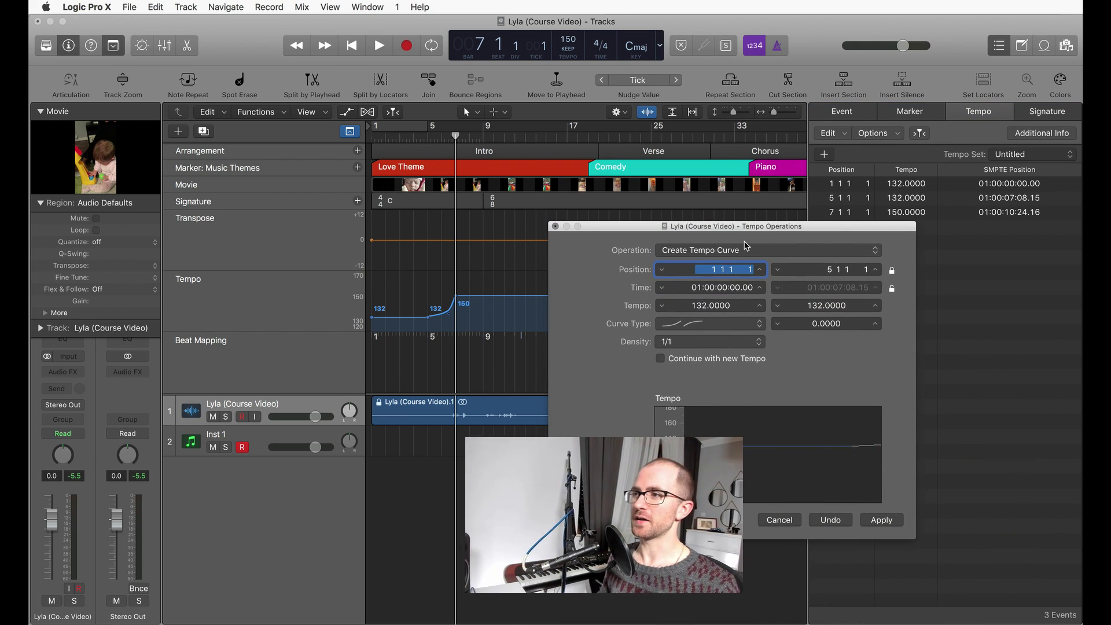
pyautogui.click(747, 247)
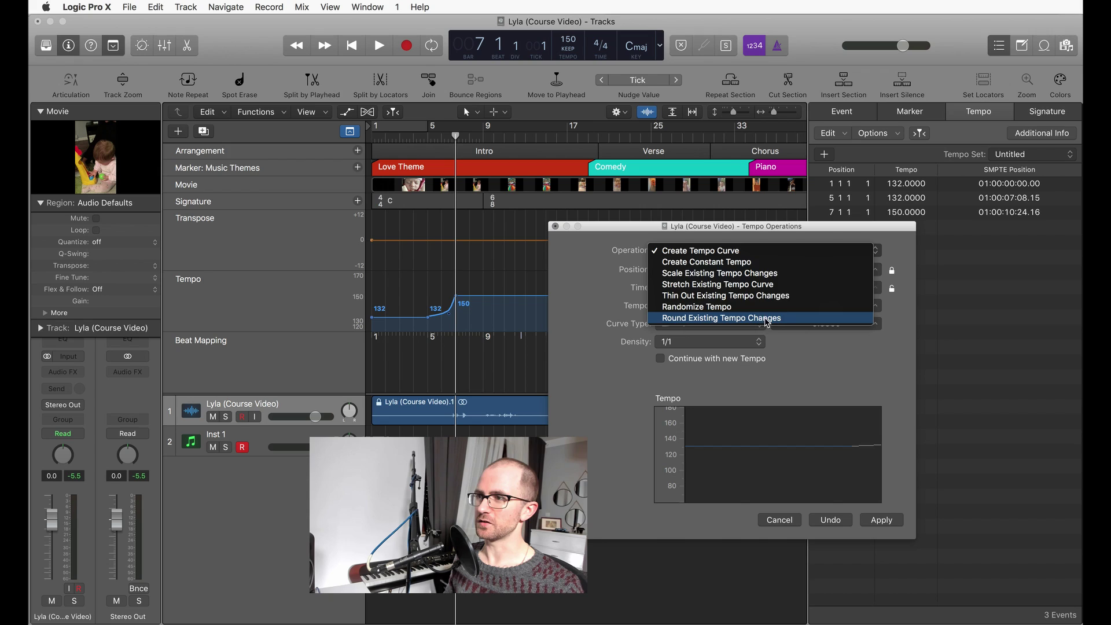
pyautogui.click(598, 295)
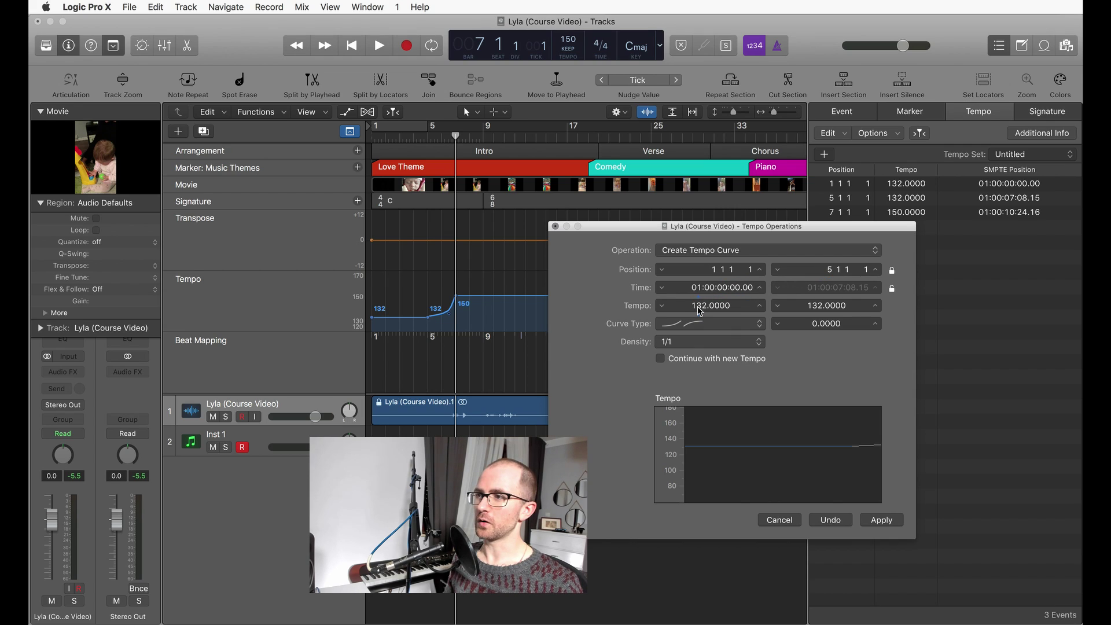
# Step: Set the curve's end tempo to 152, keep the first curve shape, and use 1/32 density
pyautogui.moveTo(814, 305)
pyautogui.mouseDown()
pyautogui.moveTo(813, 289)
pyautogui.moveTo(814, 315)
pyautogui.moveTo(815, 305)
pyautogui.mouseUp()
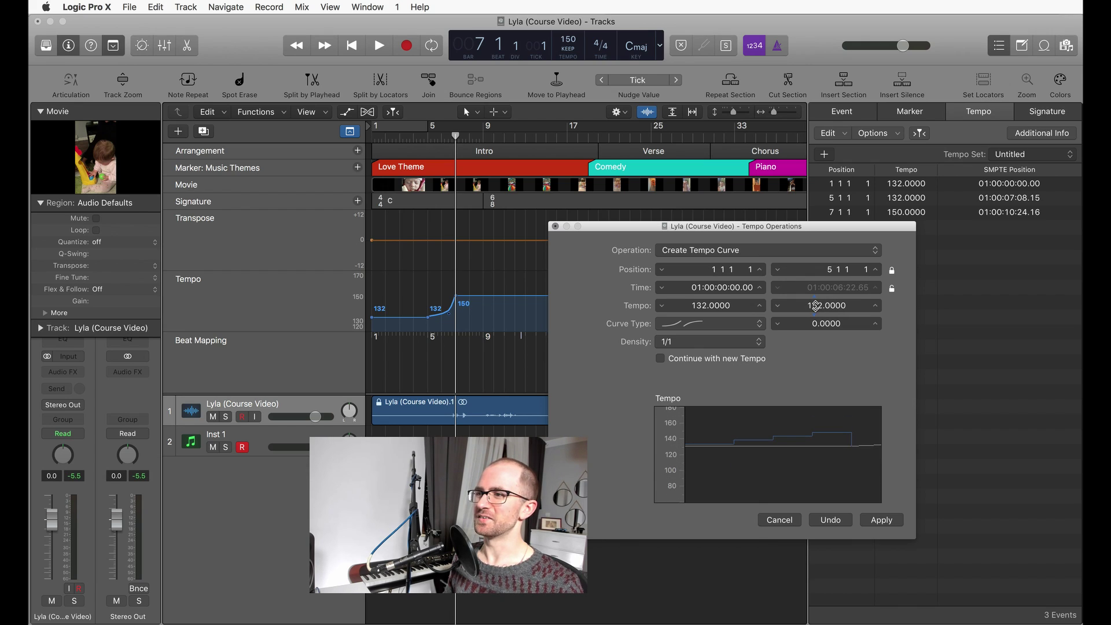
pyautogui.click(711, 324)
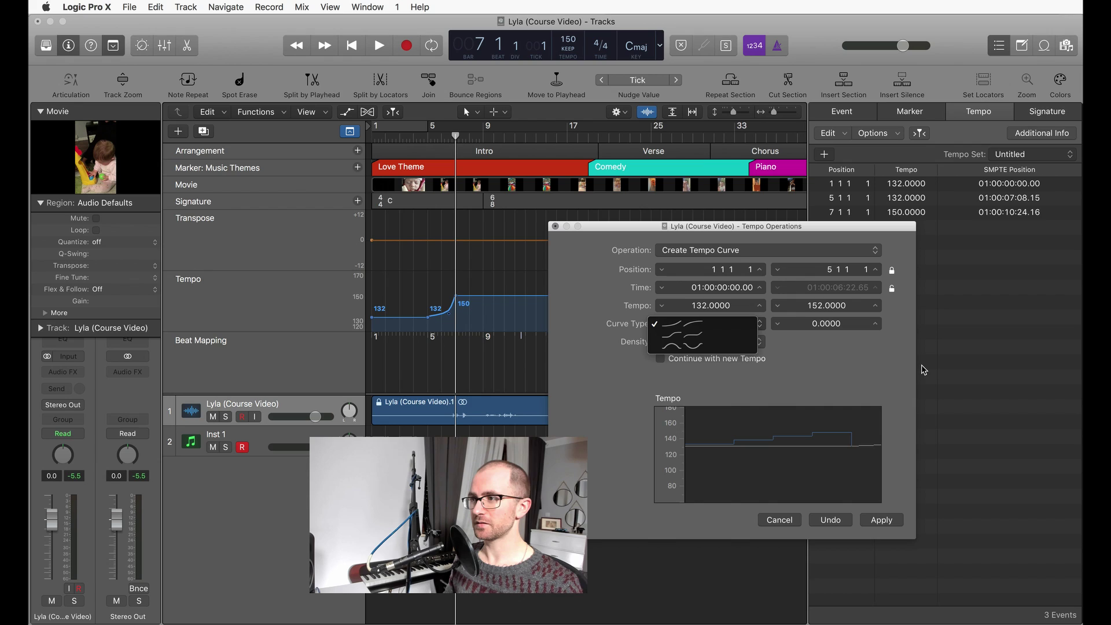
pyautogui.click(856, 355)
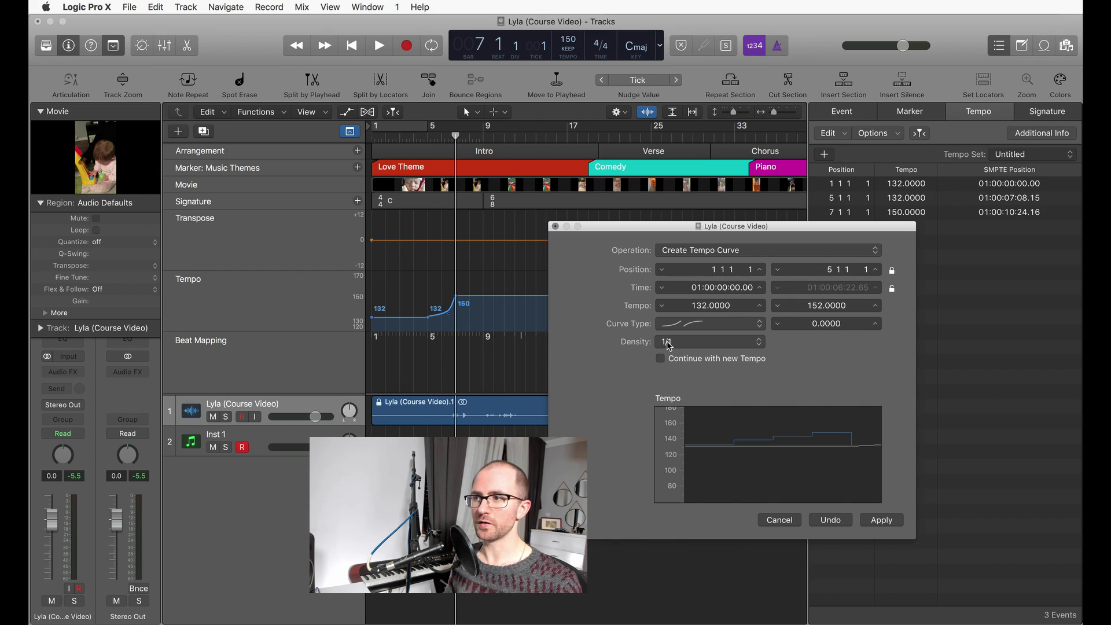
pyautogui.click(692, 342)
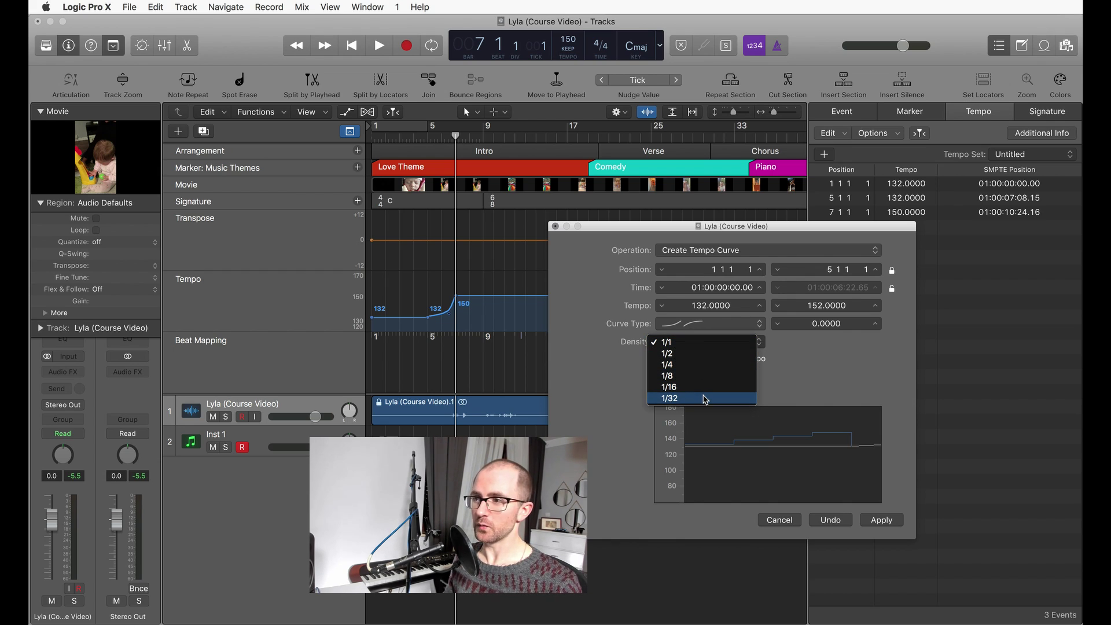
pyautogui.click(705, 399)
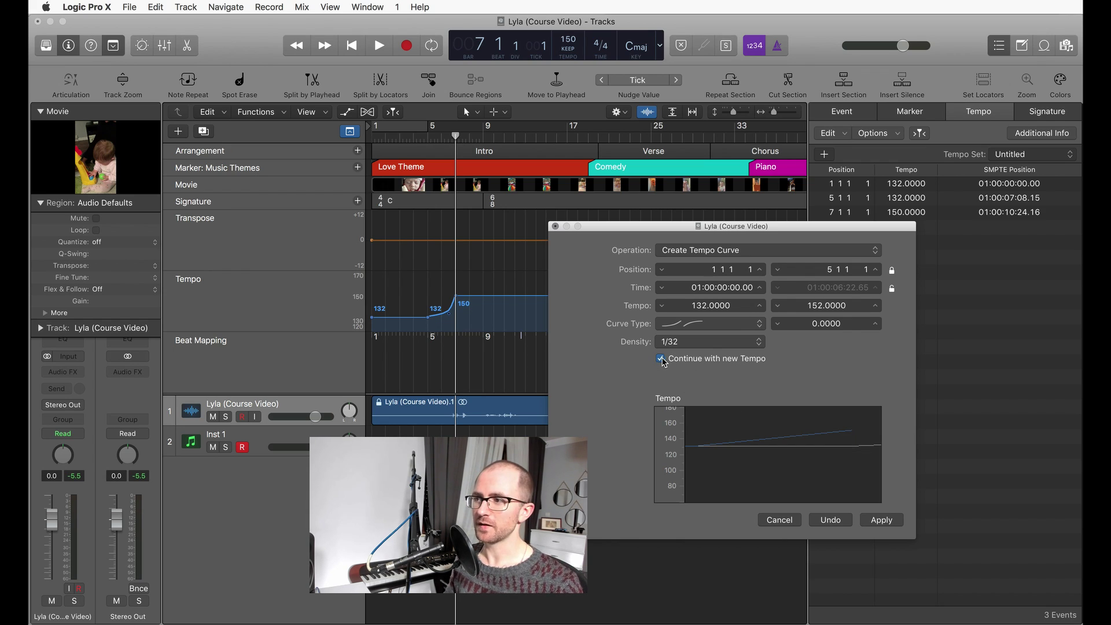
# Step: Apply the 132–152 tempo curve and review the generated events in the tempo list
pyautogui.click(882, 521)
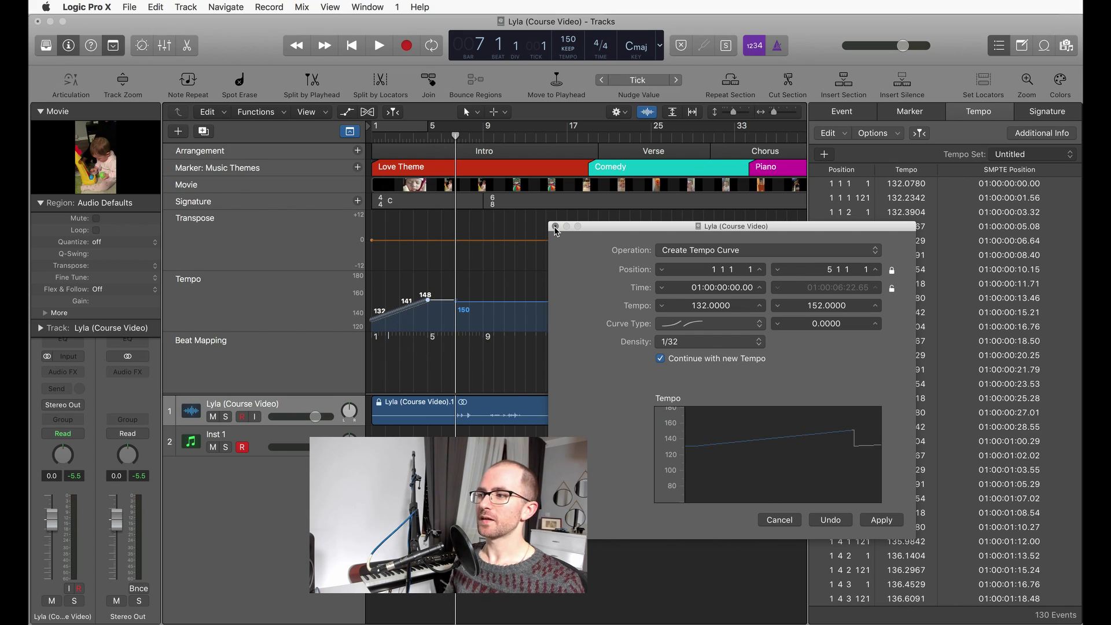
pyautogui.moveTo(856, 227); pyautogui.dragTo(654, 168)
pyautogui.scroll(-20, 933, 330)
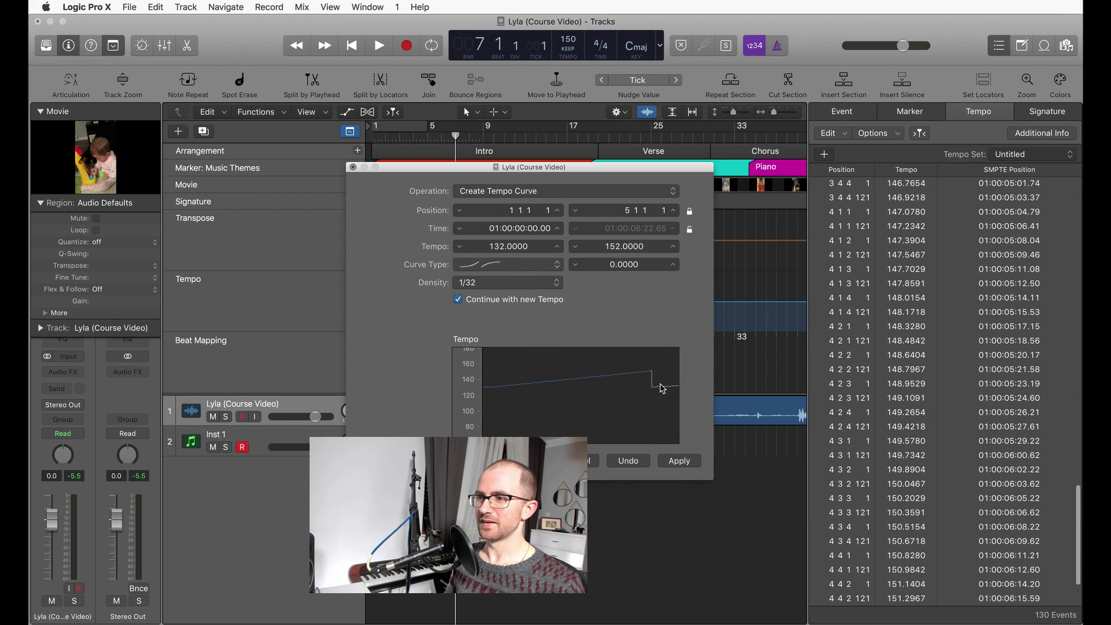
# Step: Undo the generated curve and straighten the 132→150 ramp between bars 5 and 7
pyautogui.click(630, 460)
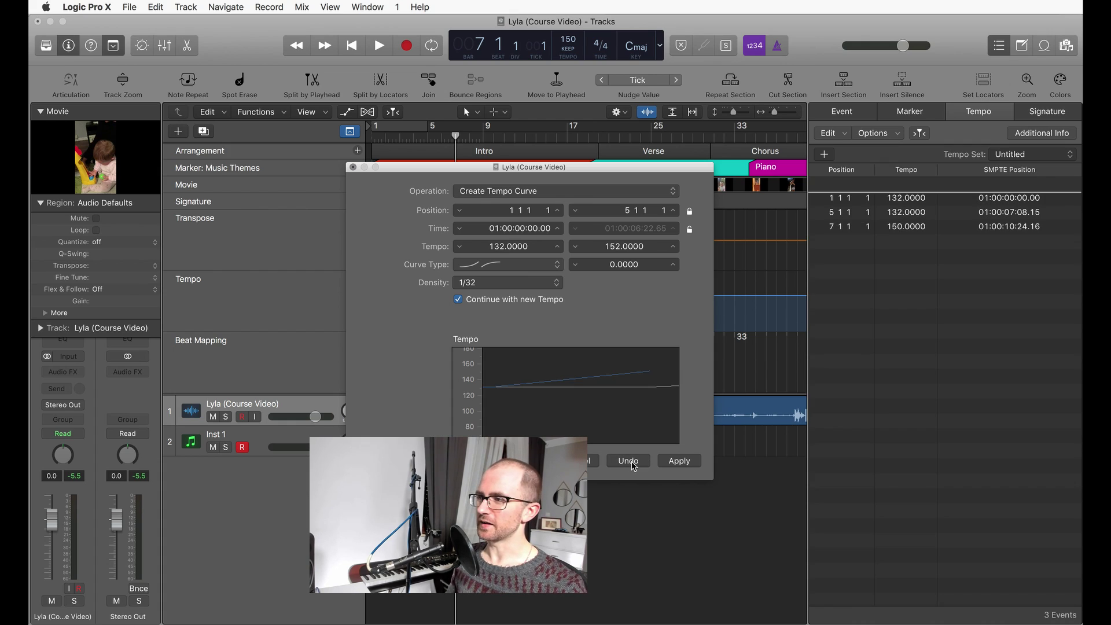
pyautogui.click(353, 166)
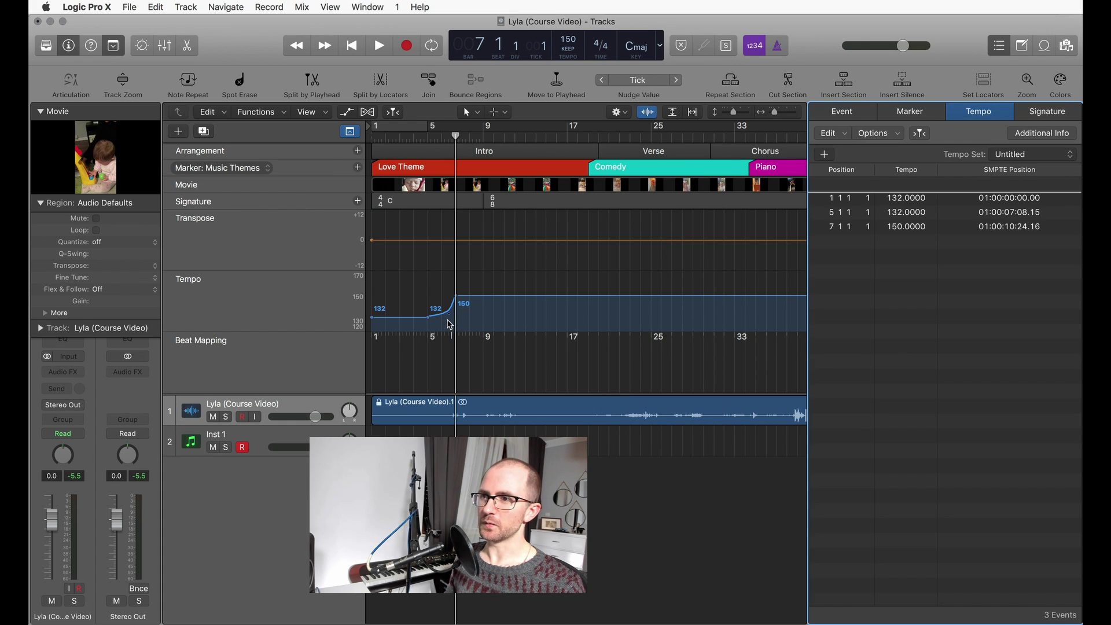
pyautogui.moveTo(450, 318); pyautogui.dragTo(432, 303)
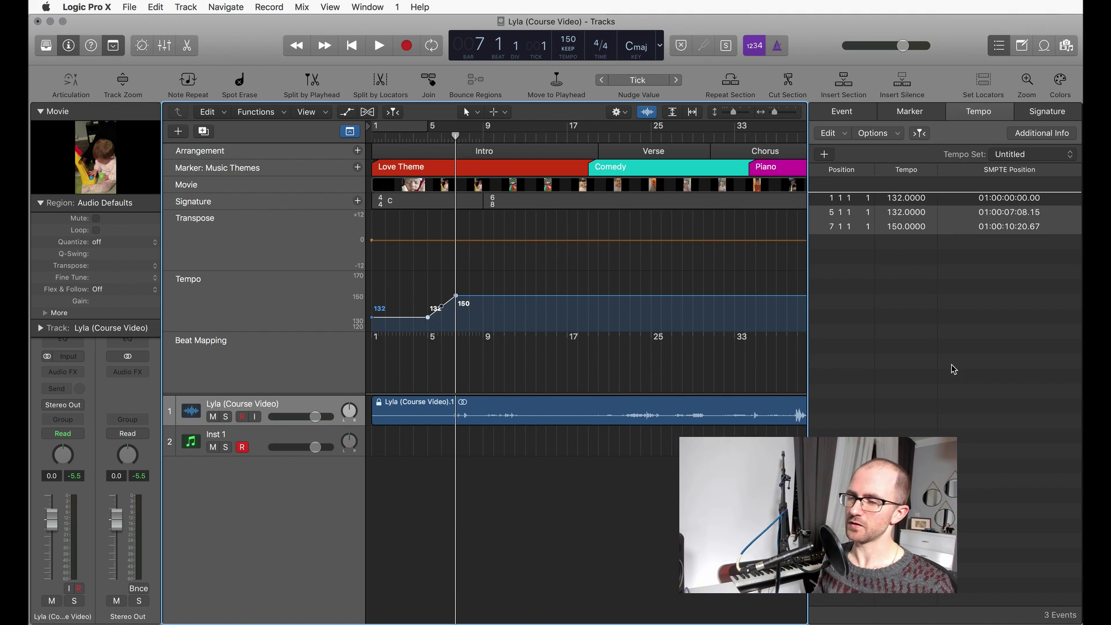
pyautogui.moveTo(716, 320); pyautogui.dragTo(433, 379)
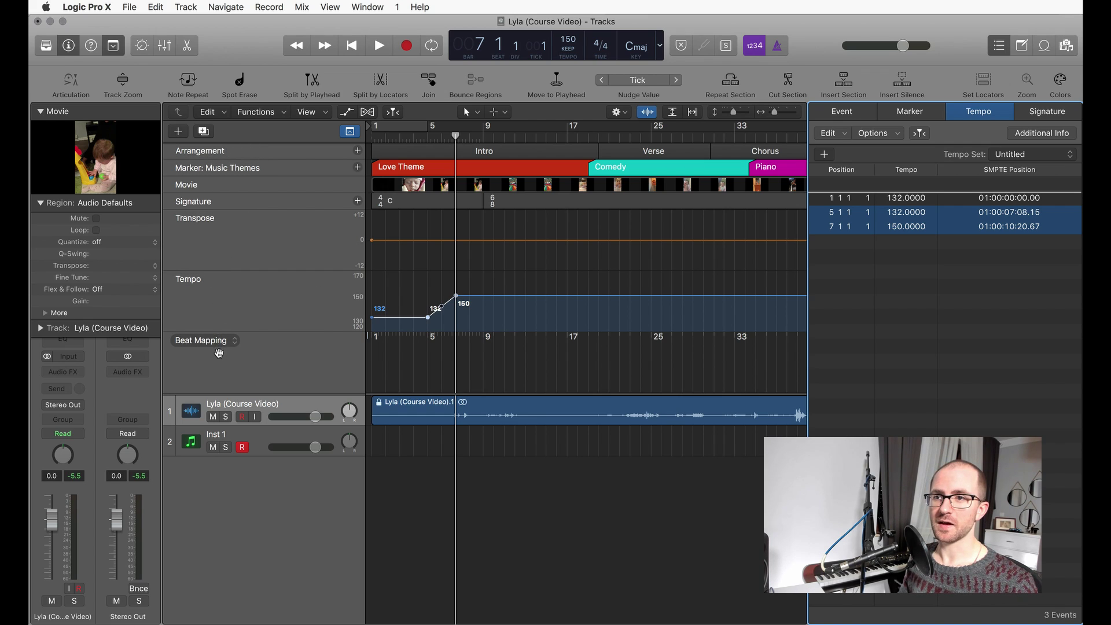
pyautogui.click(226, 342)
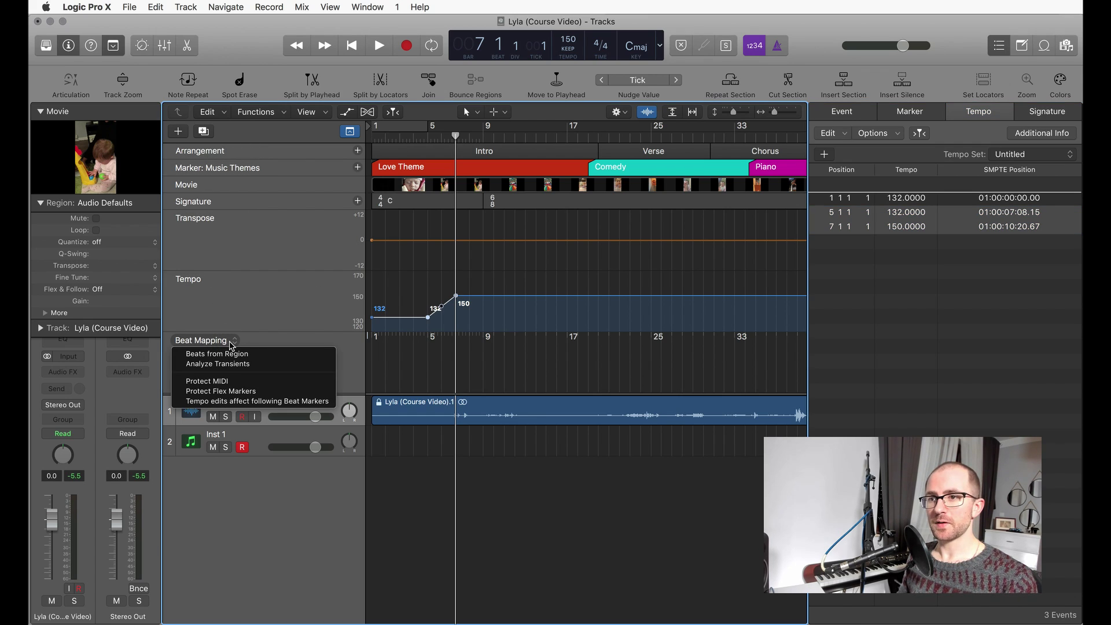
pyautogui.click(229, 343)
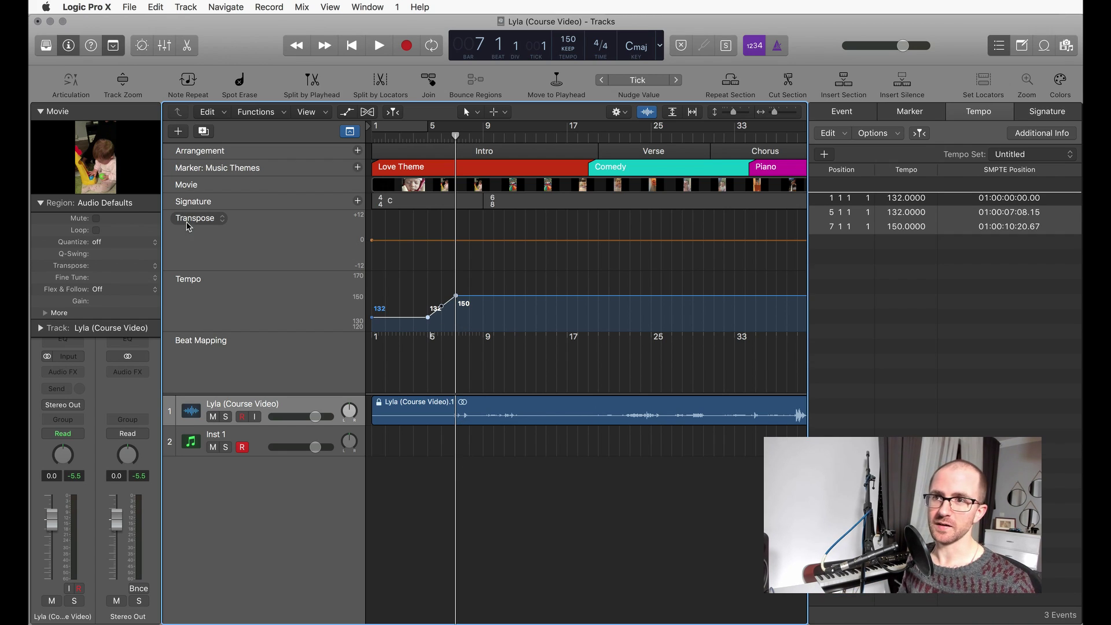
pyautogui.click(225, 342)
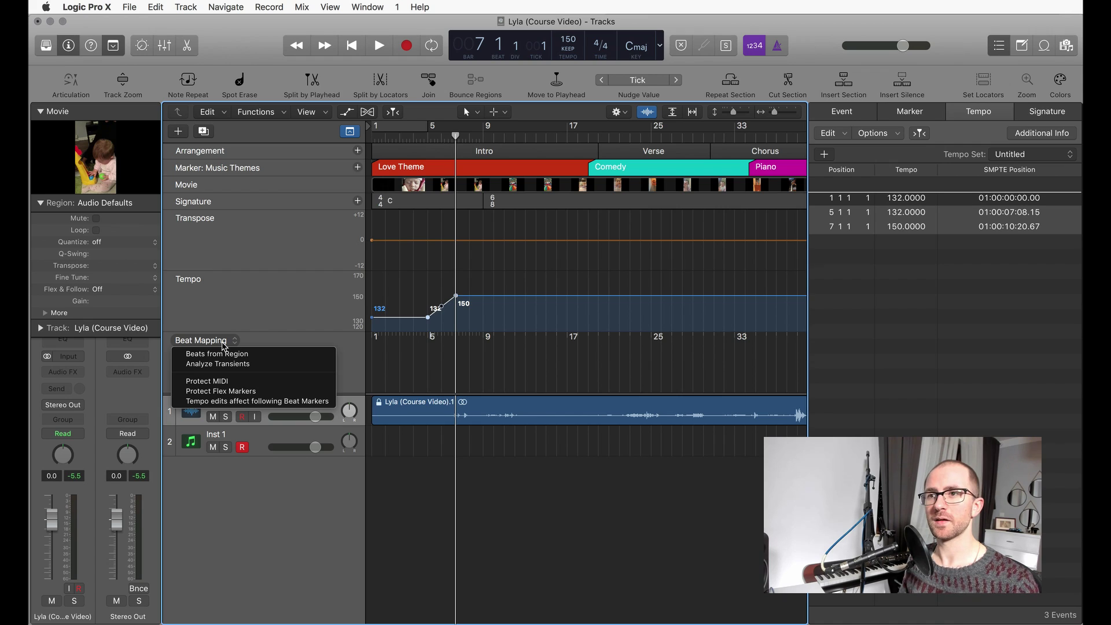
pyautogui.click(224, 345)
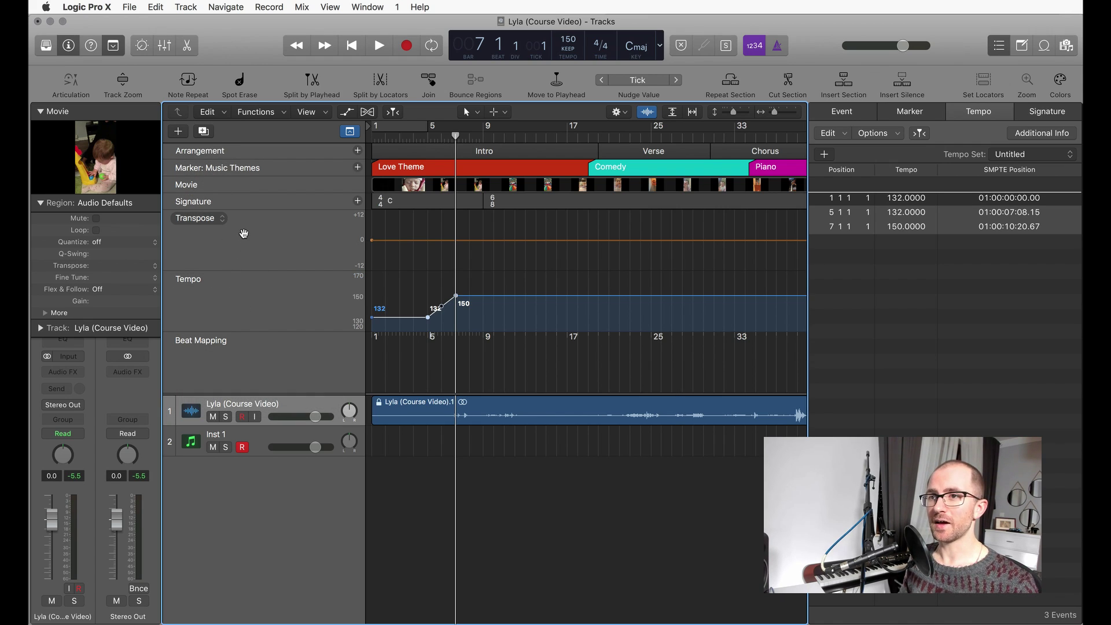
# Step: Disable the Arrangement, Transposition and Beat Mapping global tracks, then hide global tracks with G
pyautogui.rightClick(293, 241)
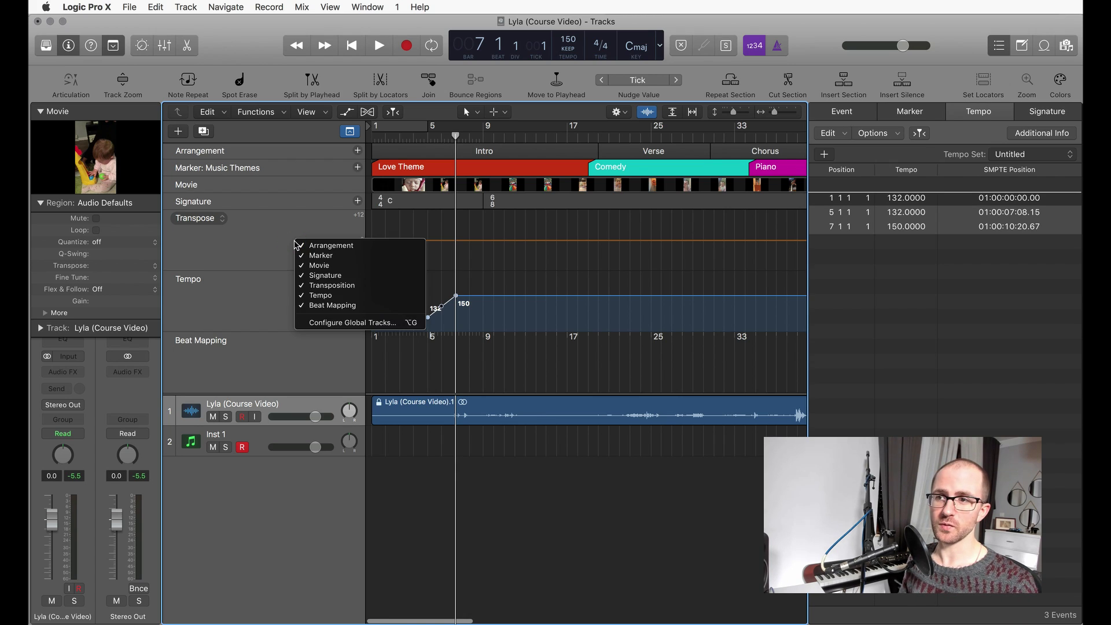
pyautogui.click(342, 327)
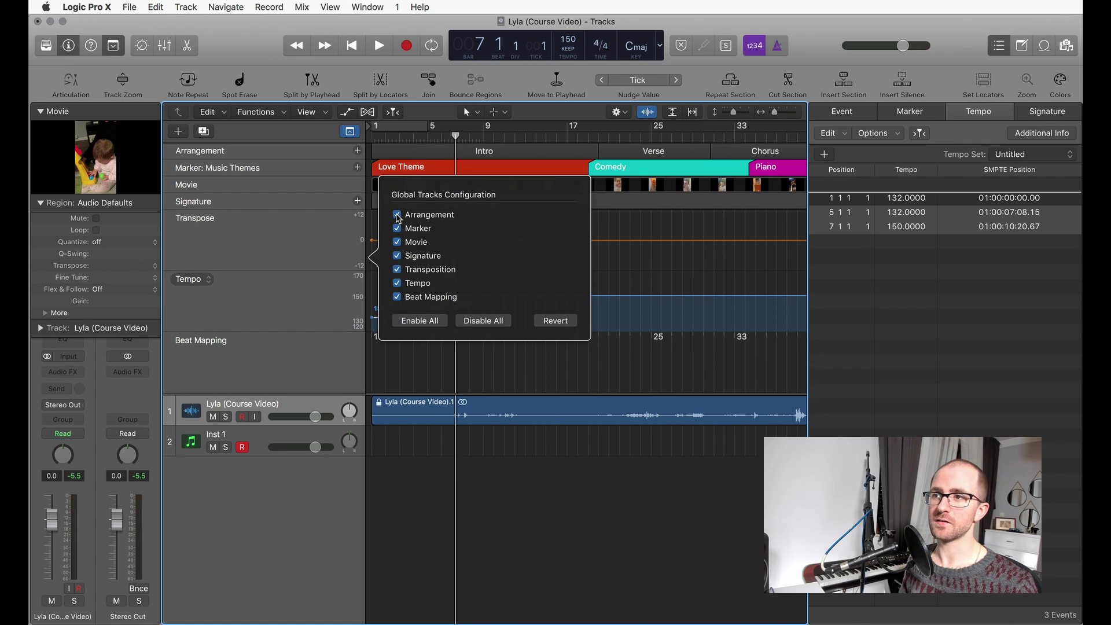
pyautogui.click(398, 216)
pyautogui.click(398, 216)
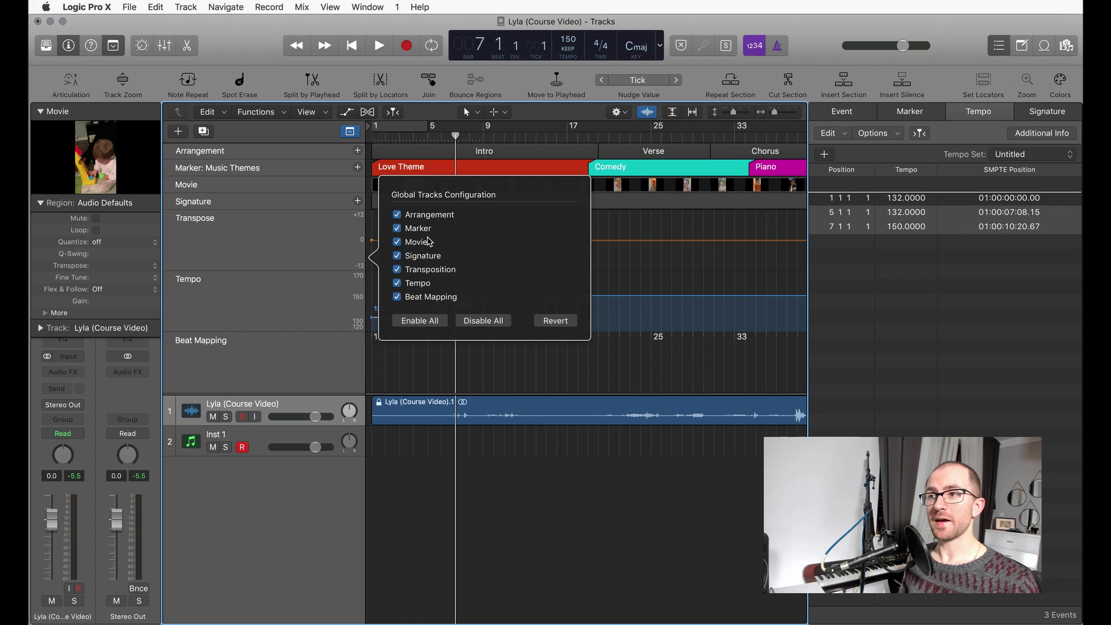
pyautogui.click(398, 215)
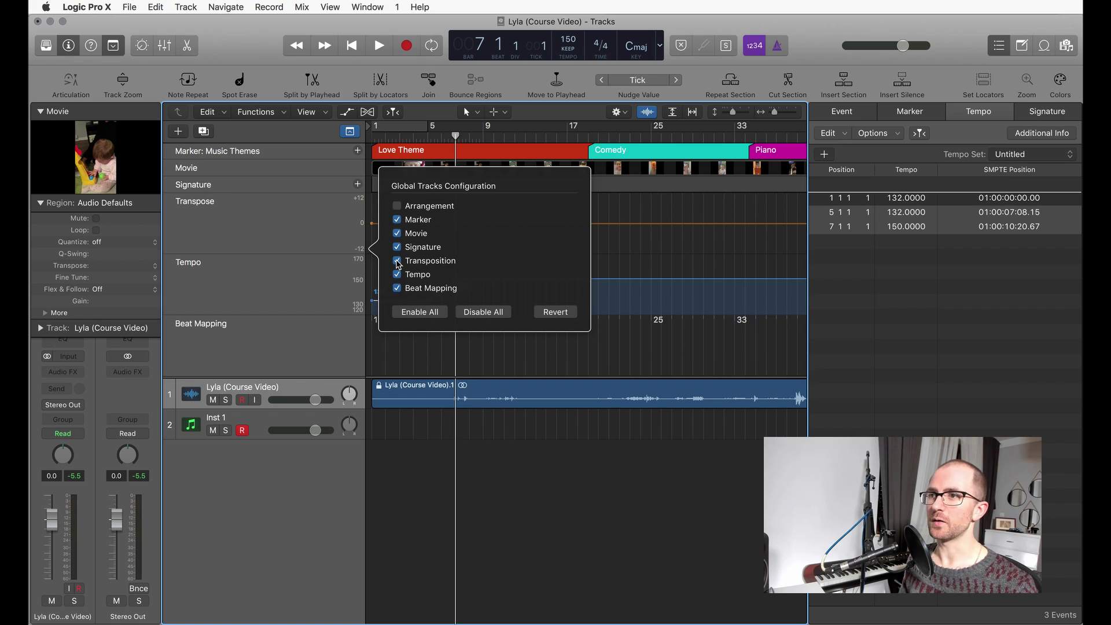
pyautogui.click(397, 262)
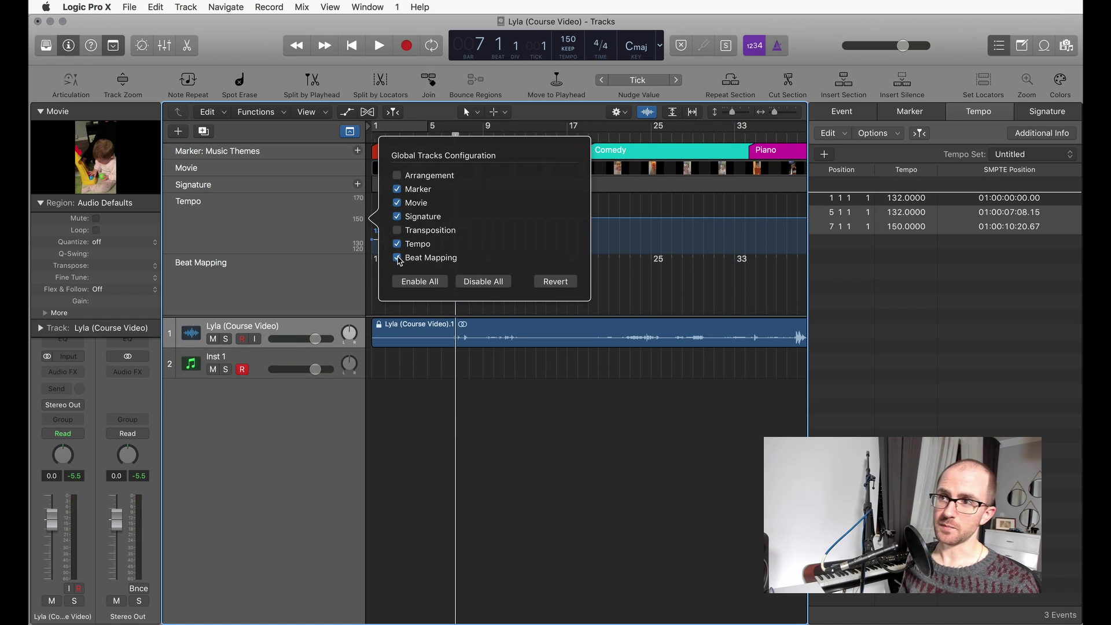
pyautogui.click(397, 258)
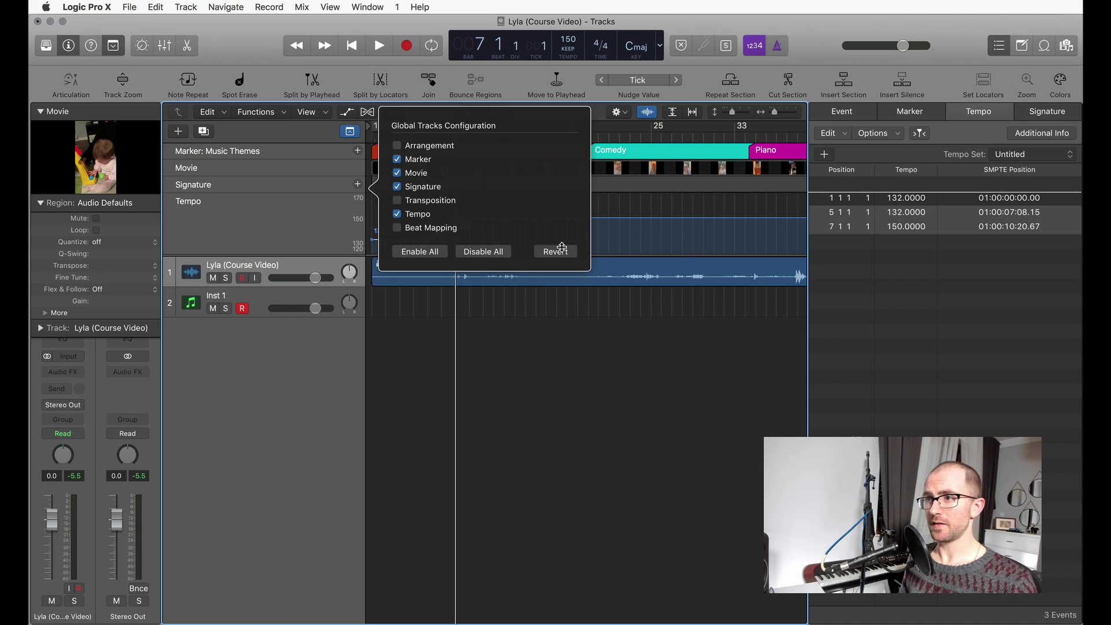
pyautogui.click(191, 201)
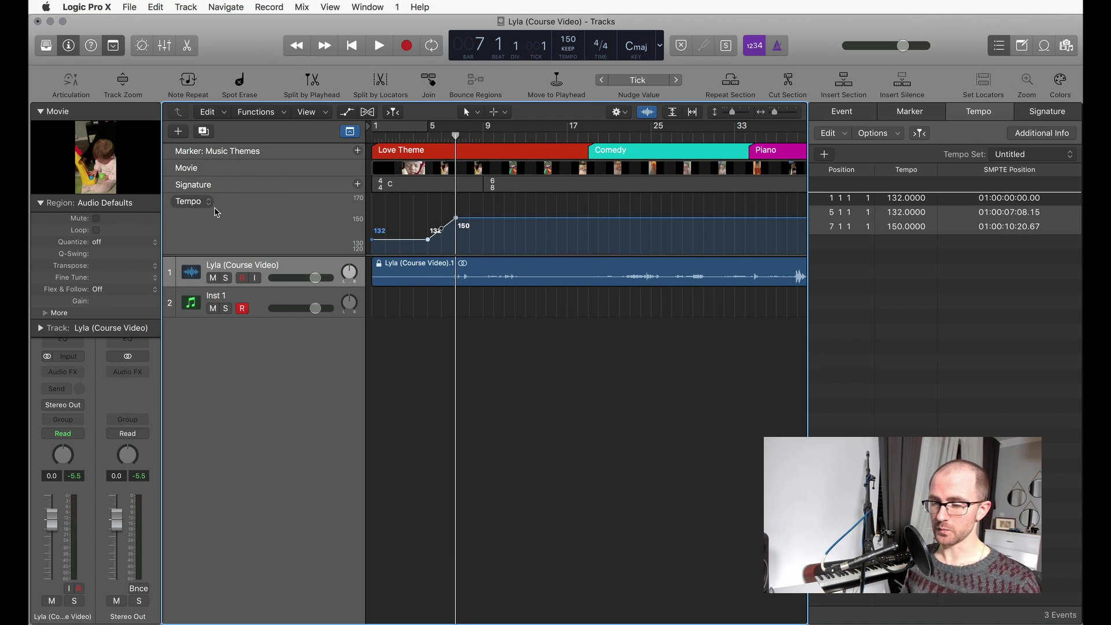
pyautogui.press('g')
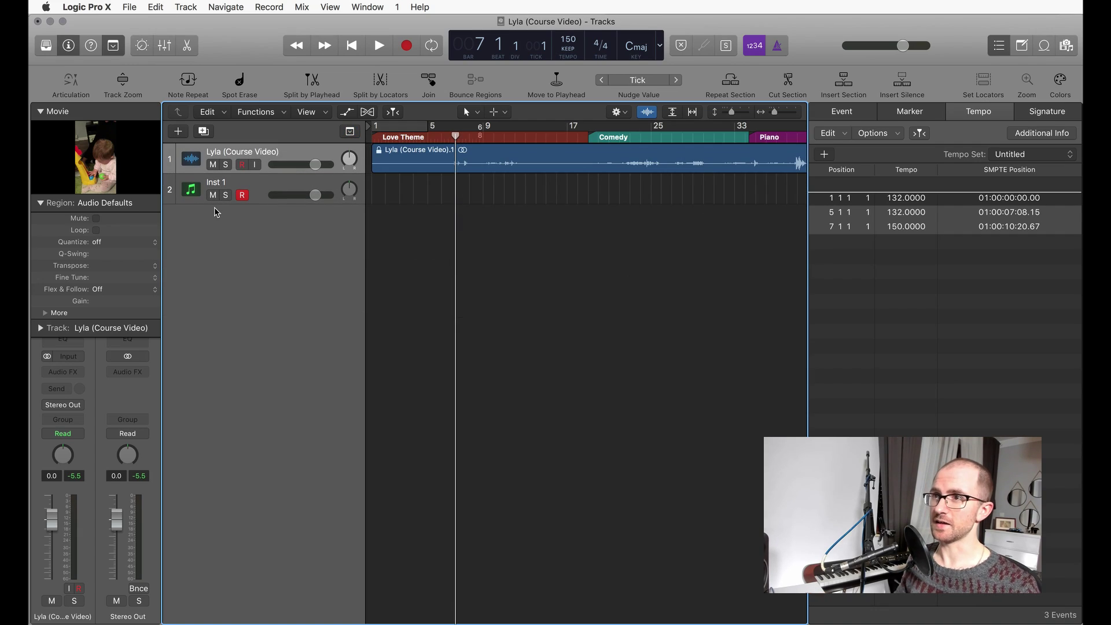